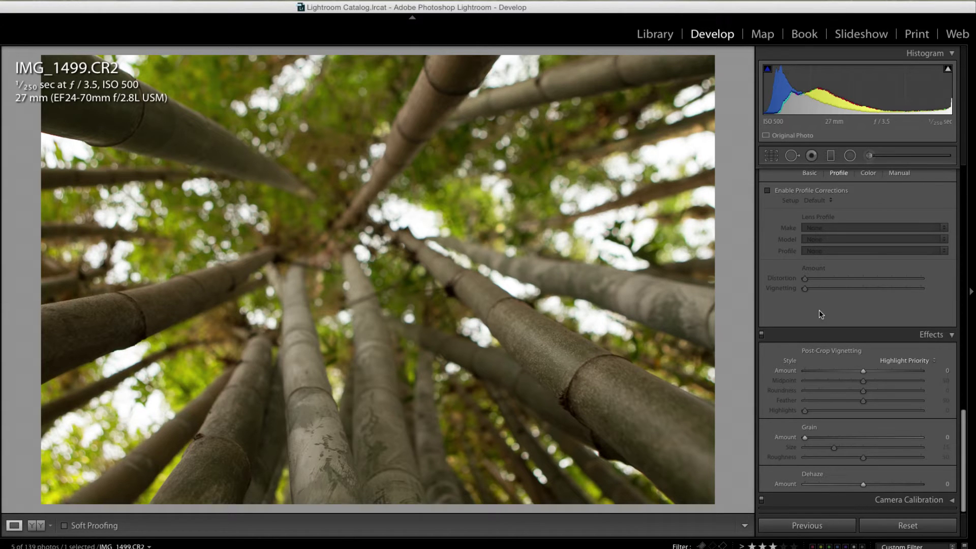
# Open Crop & Straighten on IMG_1499.CR2, showing Original aspect and a 0.00 angle
pyautogui.scroll(10, 819, 314)
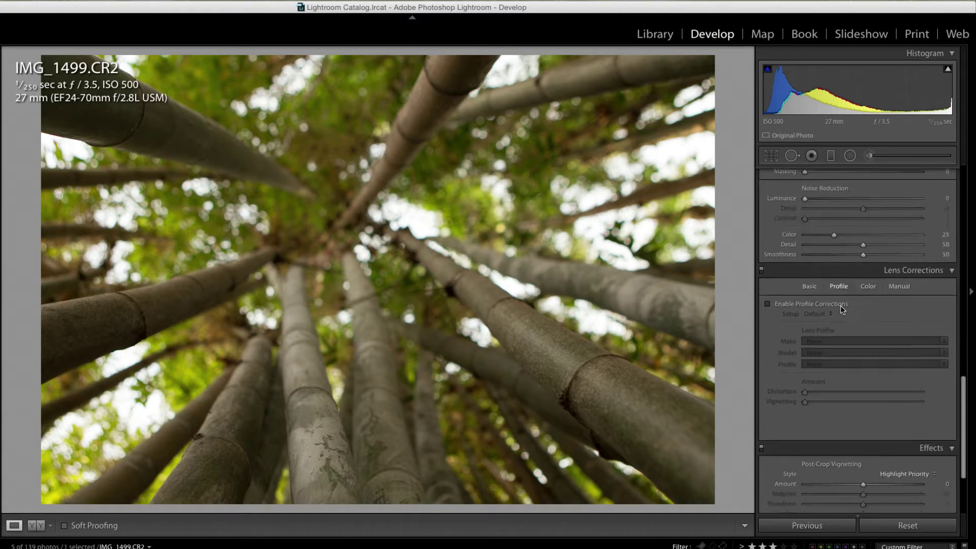
pyautogui.click(771, 156)
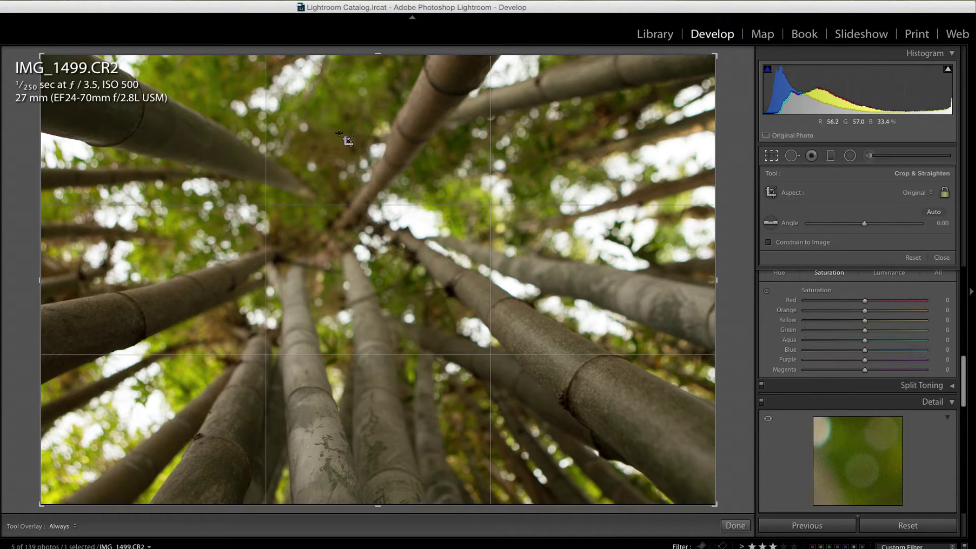
# Tighten the crop from the bottom-right corner and straighten the photo by 0.06°
pyautogui.click(775, 159)
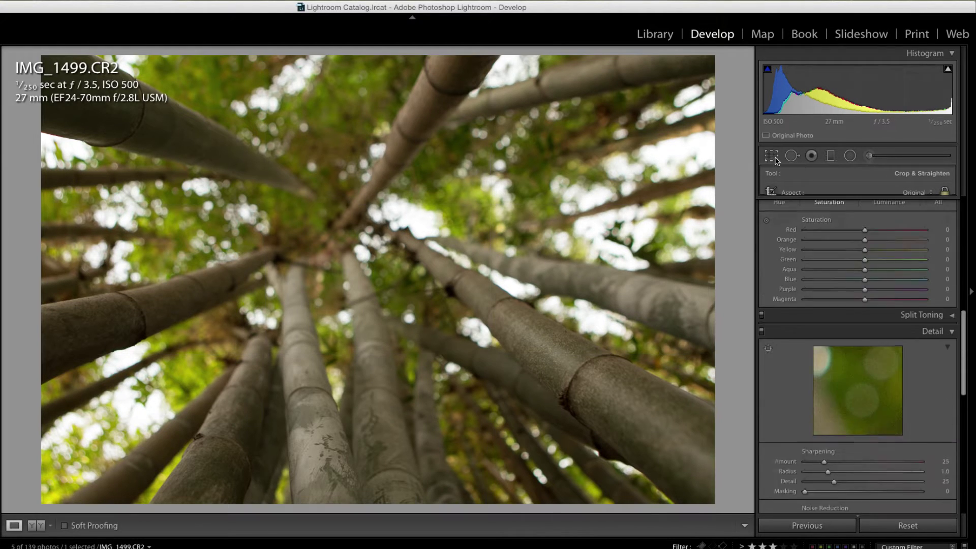
pyautogui.click(775, 159)
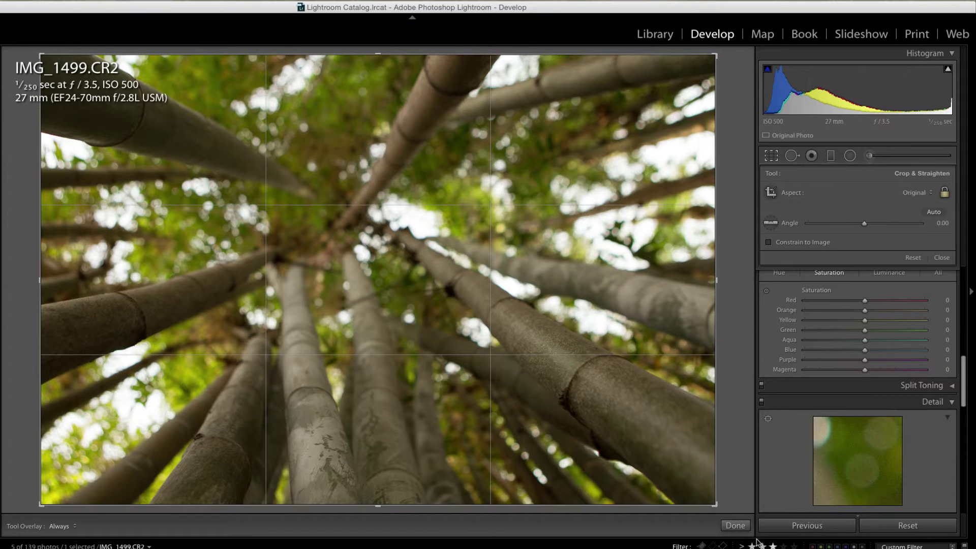
pyautogui.moveTo(717, 503); pyautogui.dragTo(693, 491)
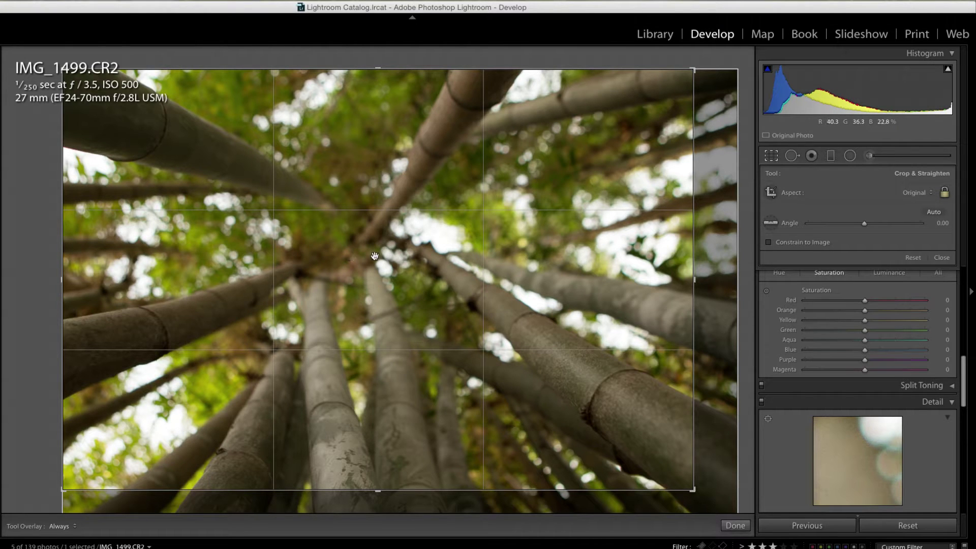
pyautogui.moveTo(697, 493)
pyautogui.mouseDown()
pyautogui.moveTo(730, 518)
pyautogui.moveTo(694, 491)
pyautogui.mouseUp()
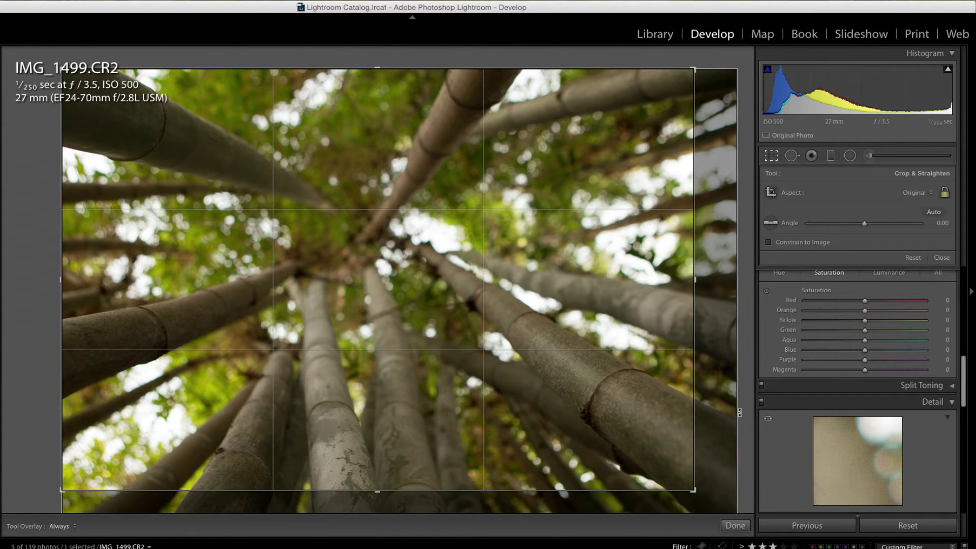
pyautogui.moveTo(693, 492); pyautogui.dragTo(694, 490)
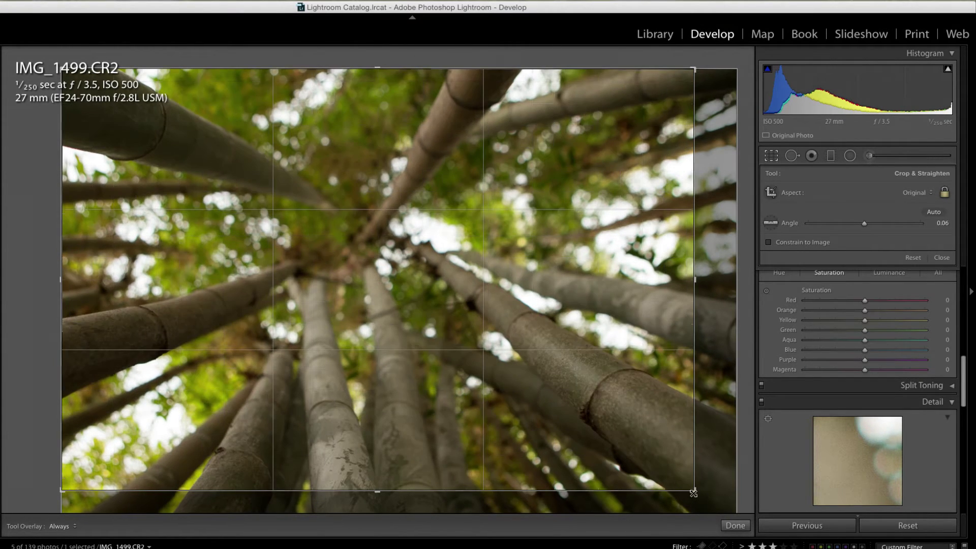
# Apply the crop, then reopen it to check the framing and apply it again
pyautogui.click(737, 525)
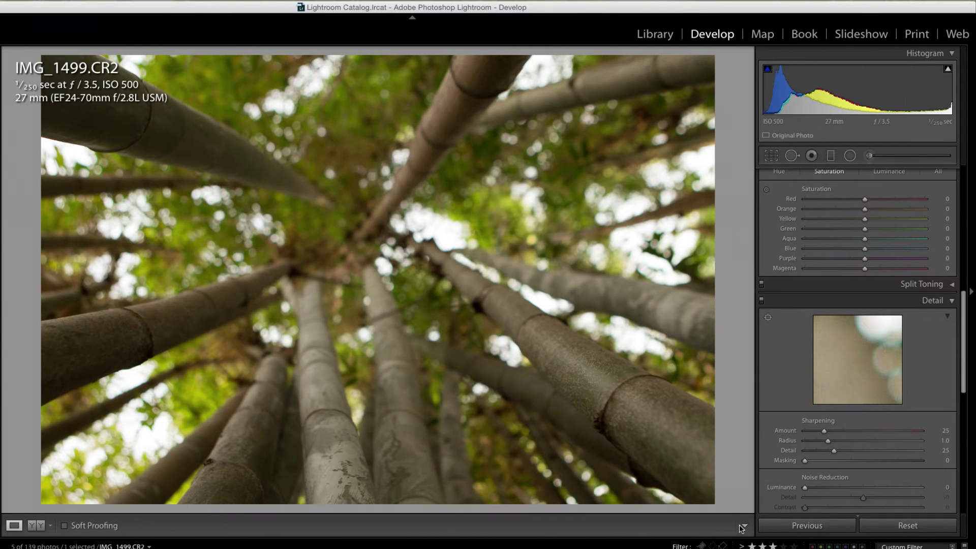
pyautogui.click(779, 155)
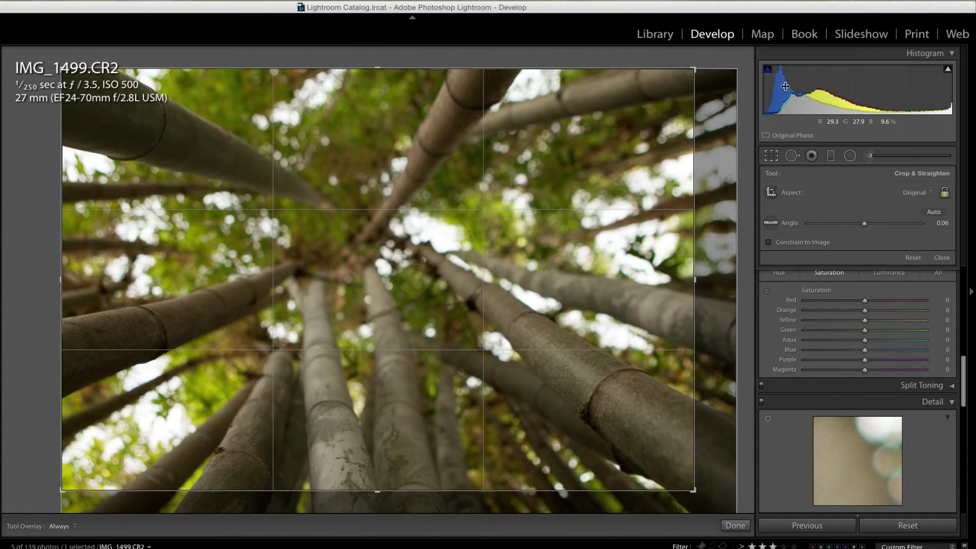
pyautogui.click(735, 526)
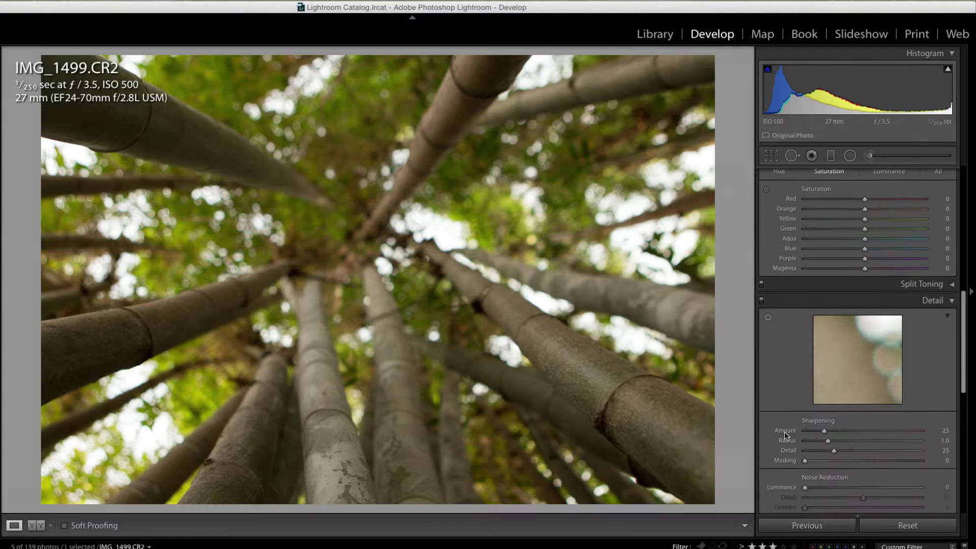
# Drag Temp down to 6,446 for a Custom white balance and undo the Tint changes so Tint stays +7
pyautogui.scroll(10, 968, 249)
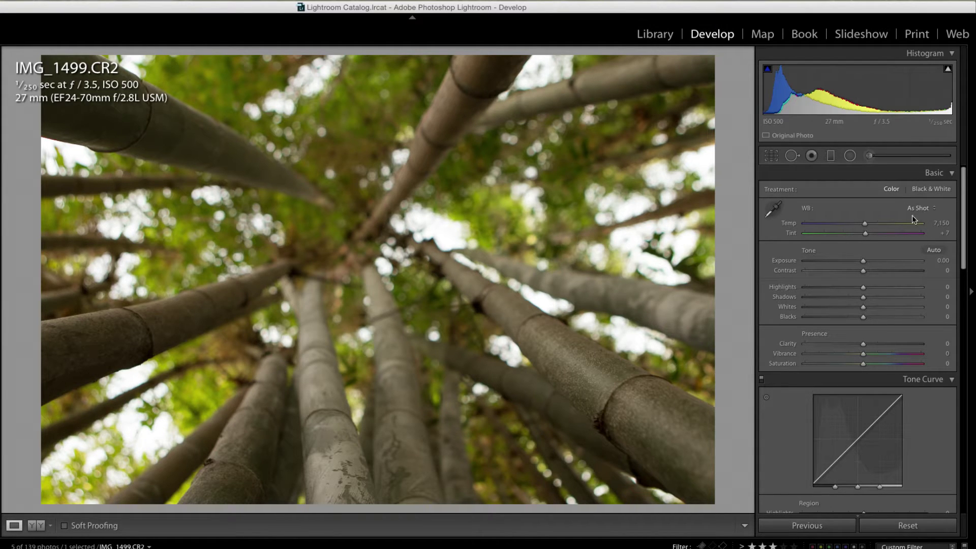
pyautogui.moveTo(865, 223)
pyautogui.mouseDown()
pyautogui.moveTo(852, 236)
pyautogui.moveTo(865, 233)
pyautogui.mouseUp()
pyautogui.hotkey('ctrl', 'z')
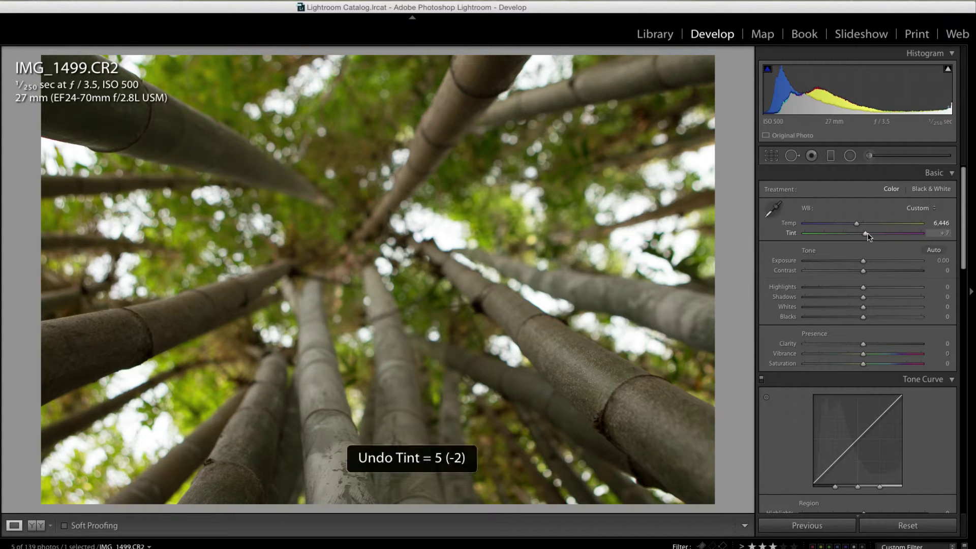
pyautogui.hotkey('ctrl', 'z')
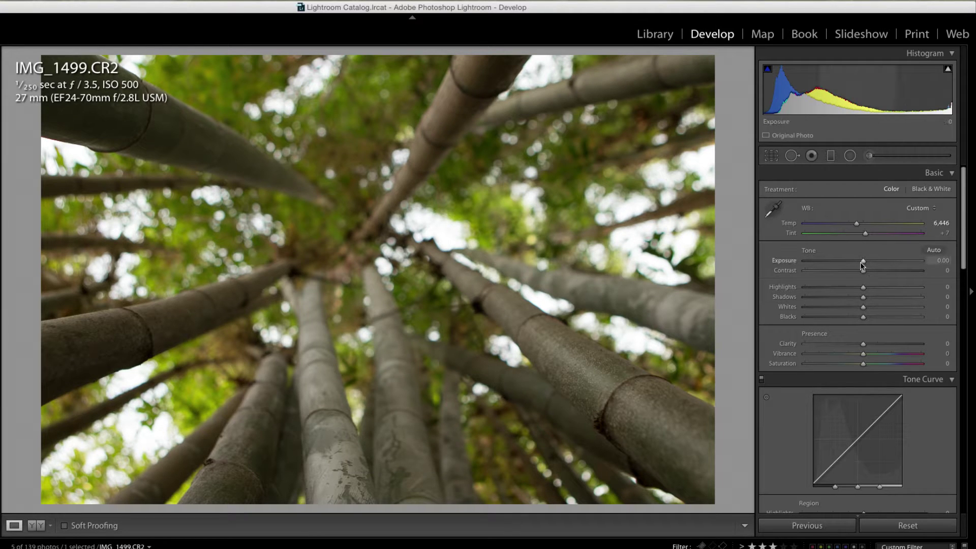
# Brighten Exposure to +0.40 and lift Shadows to +26, with Highlights -42, Whites +20 and Blacks -36
pyautogui.moveTo(863, 265); pyautogui.dragTo(868, 266)
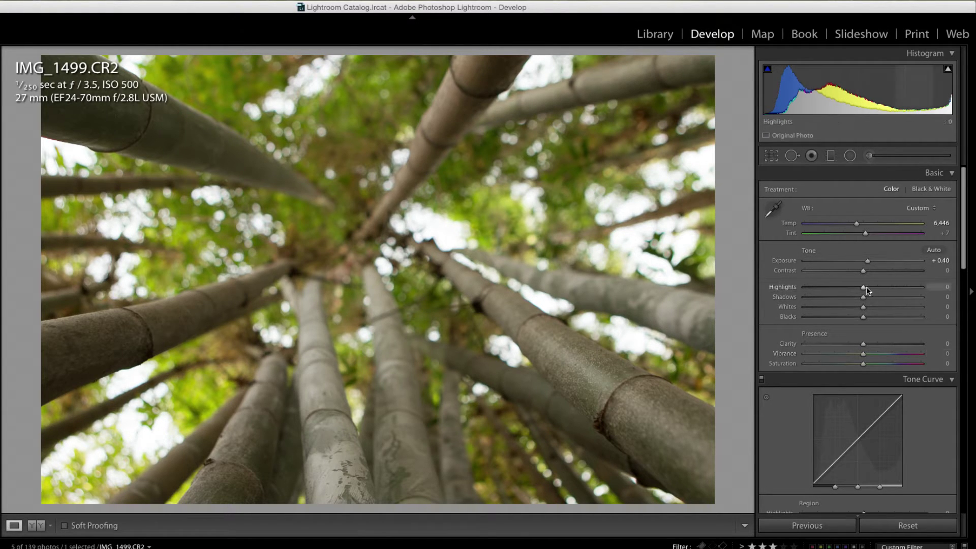
pyautogui.moveTo(863, 296); pyautogui.dragTo(878, 298)
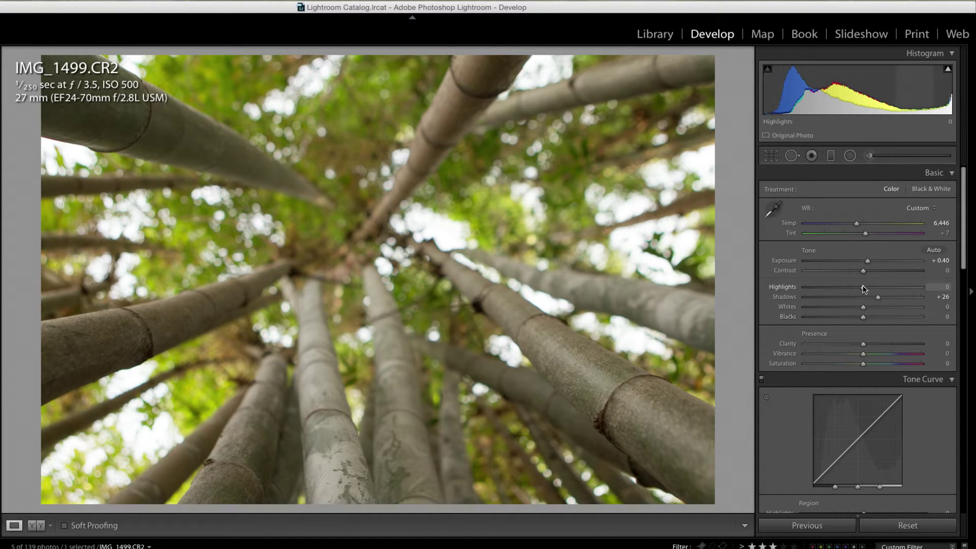
pyautogui.moveTo(864, 288); pyautogui.dragTo(846, 293)
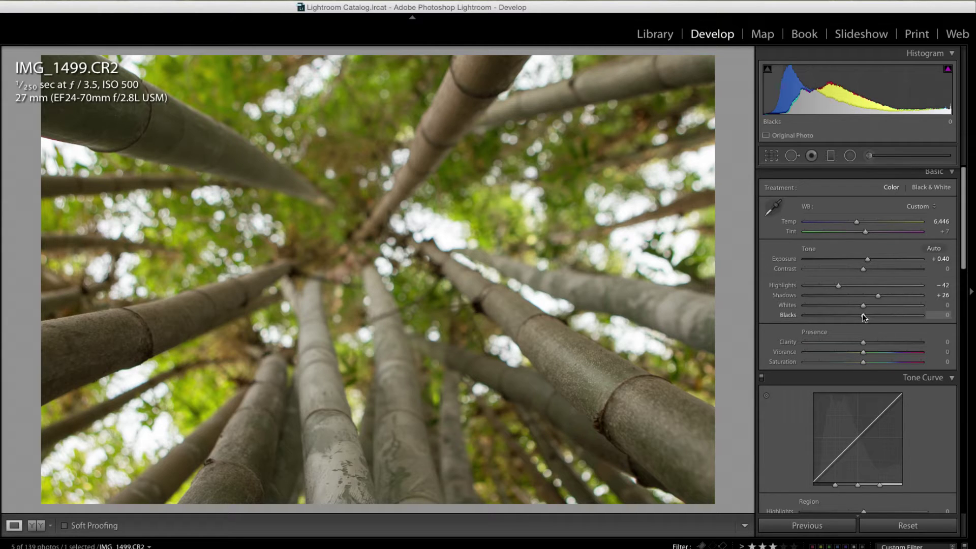
pyautogui.moveTo(863, 317)
pyautogui.mouseDown()
pyautogui.moveTo(842, 316)
pyautogui.moveTo(875, 305)
pyautogui.mouseUp()
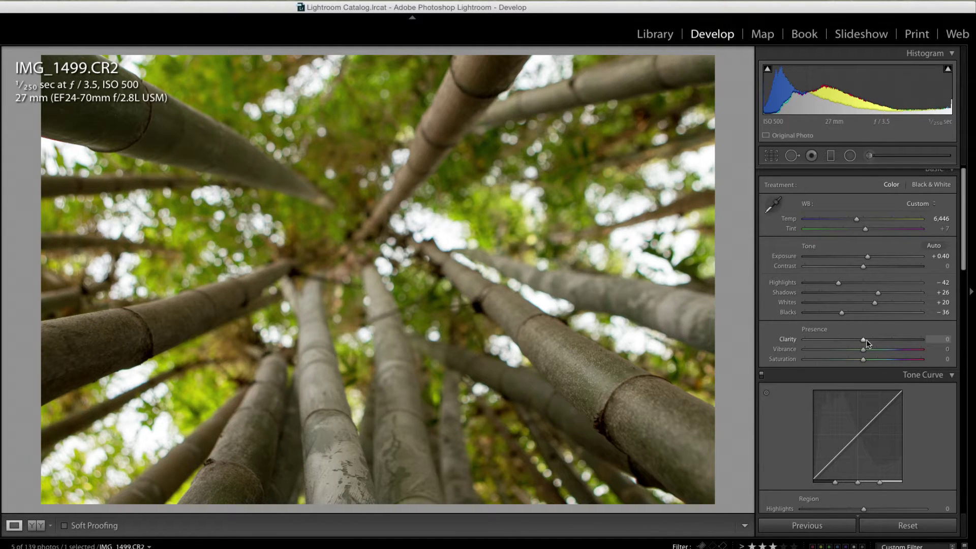
# Enter a Clarity value of +10
pyautogui.moveTo(866, 339)
pyautogui.mouseDown()
pyautogui.moveTo(918, 340)
pyautogui.moveTo(866, 339)
pyautogui.mouseUp()
pyautogui.click(941, 339)
pyautogui.write('10')
pyautogui.press('Return')
# Undo the trial Vibrance boosts so Vibrance stays 0, and raise Saturation to about +21
pyautogui.moveTo(863, 351); pyautogui.dragTo(887, 351)
pyautogui.press('super+z')
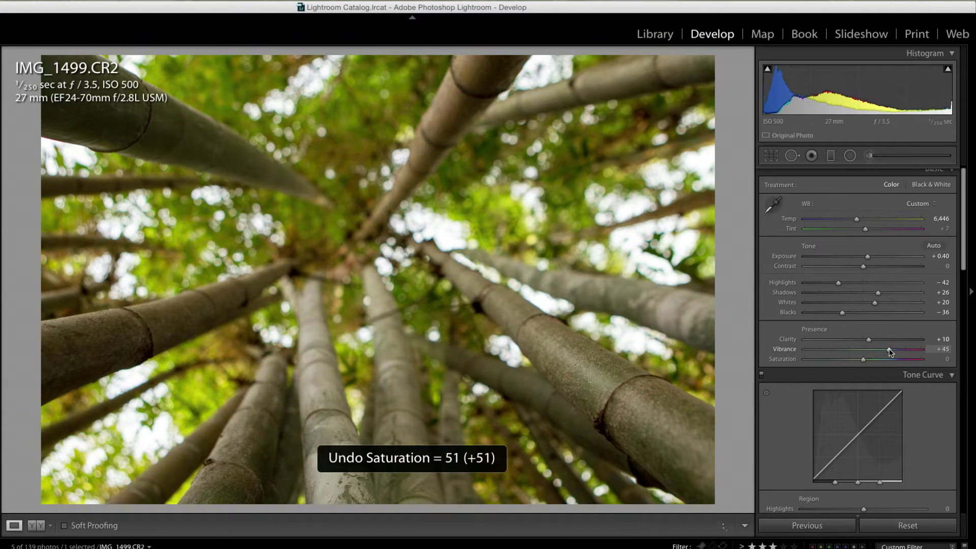
pyautogui.press('super+z')
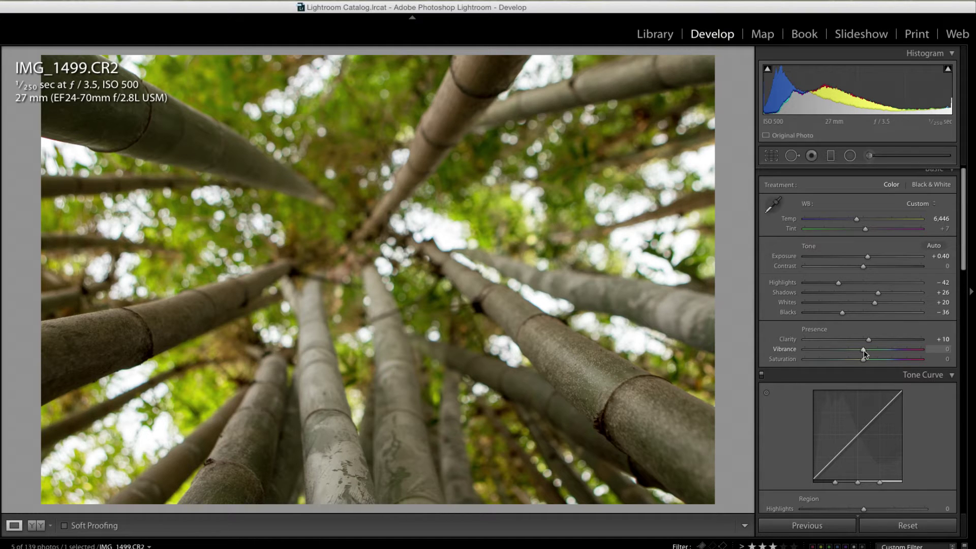
pyautogui.moveTo(865, 350)
pyautogui.mouseDown()
pyautogui.moveTo(878, 349)
pyautogui.moveTo(868, 351)
pyautogui.mouseUp()
pyautogui.hotkey('ctrl', 'z')
pyautogui.hotkey('ctrl', 'z')
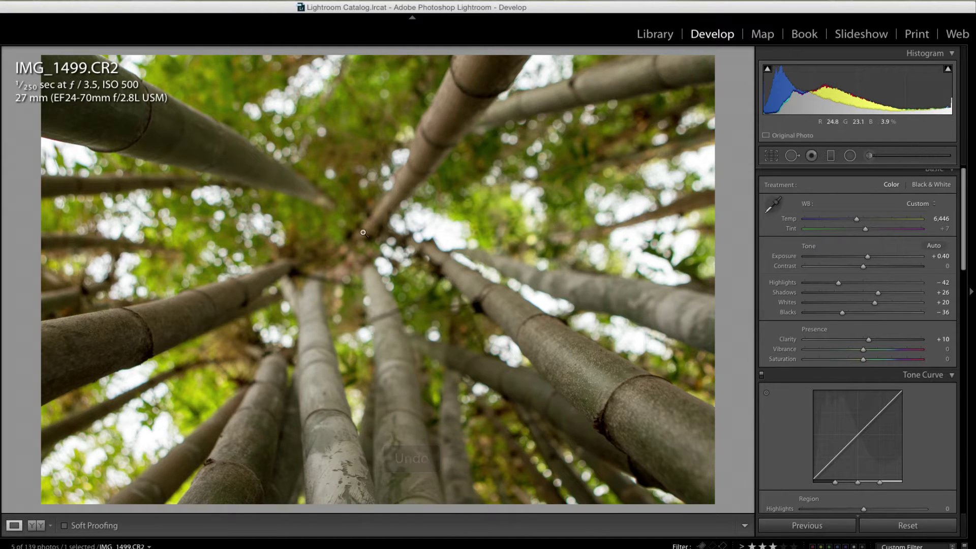
pyautogui.moveTo(864, 361); pyautogui.dragTo(878, 363)
# Brighten the Lights region of the tone curve and slightly lower the Darks
pyautogui.scroll(-3, 879, 356)
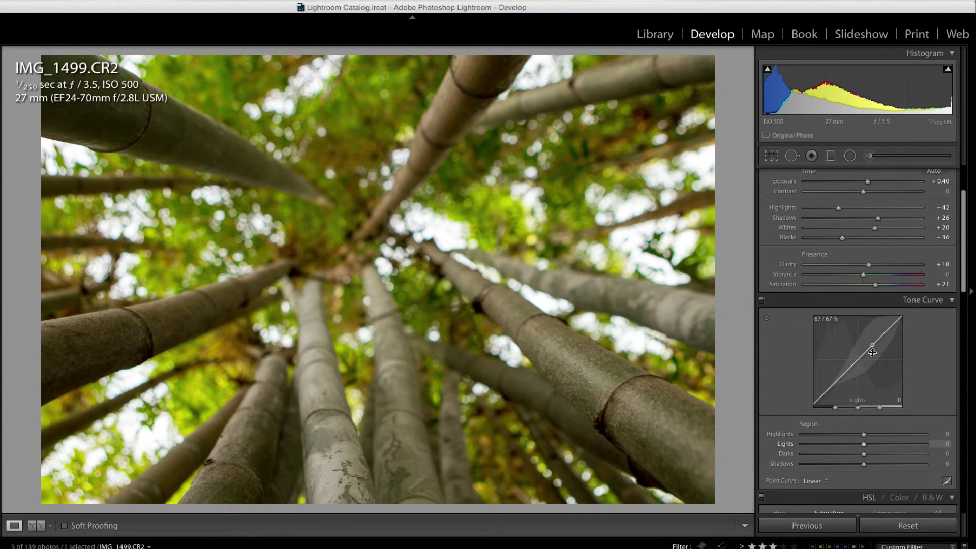
pyautogui.moveTo(873, 346); pyautogui.dragTo(873, 338)
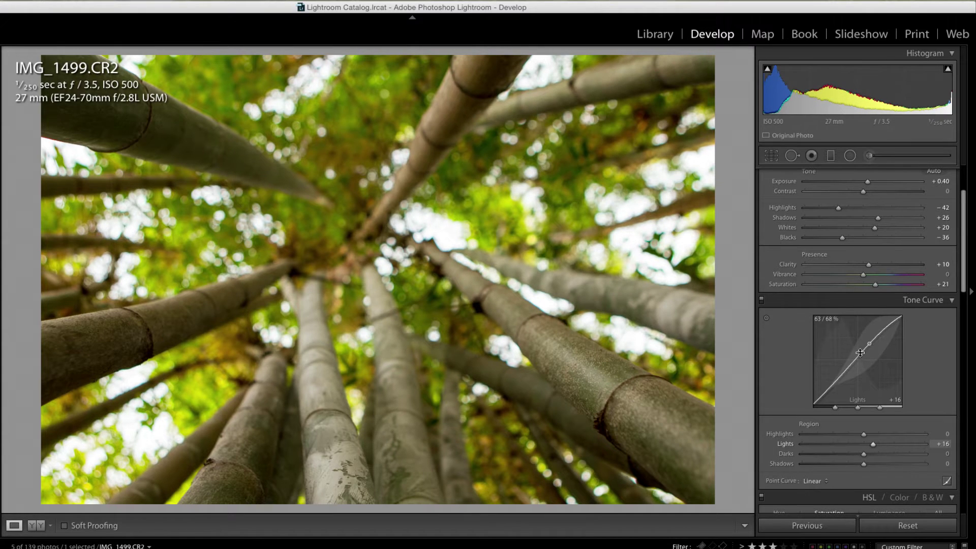
pyautogui.moveTo(841, 374); pyautogui.dragTo(840, 377)
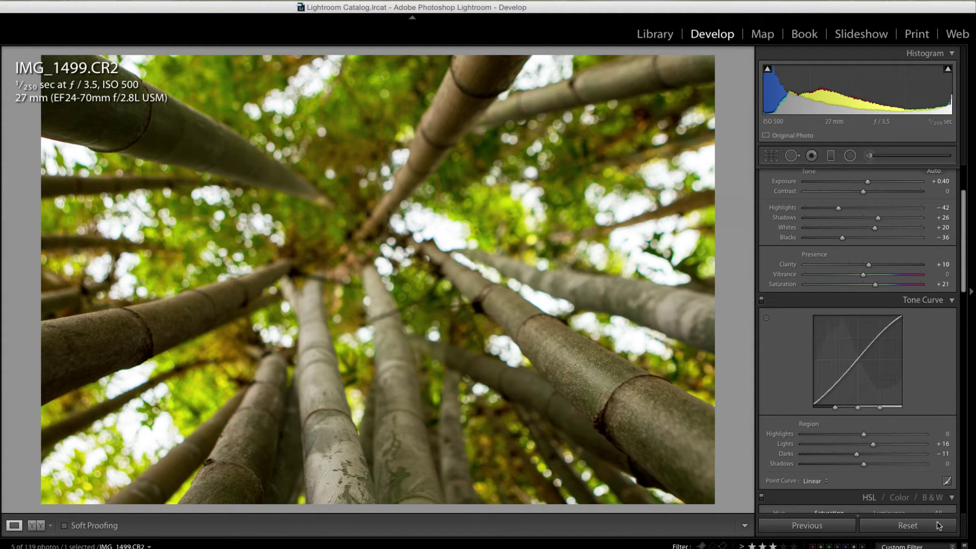
# Reset to the unedited original and restore the edits, twice, to compare before and after
pyautogui.click(905, 522)
pyautogui.hotkey('ctrl', 'z')
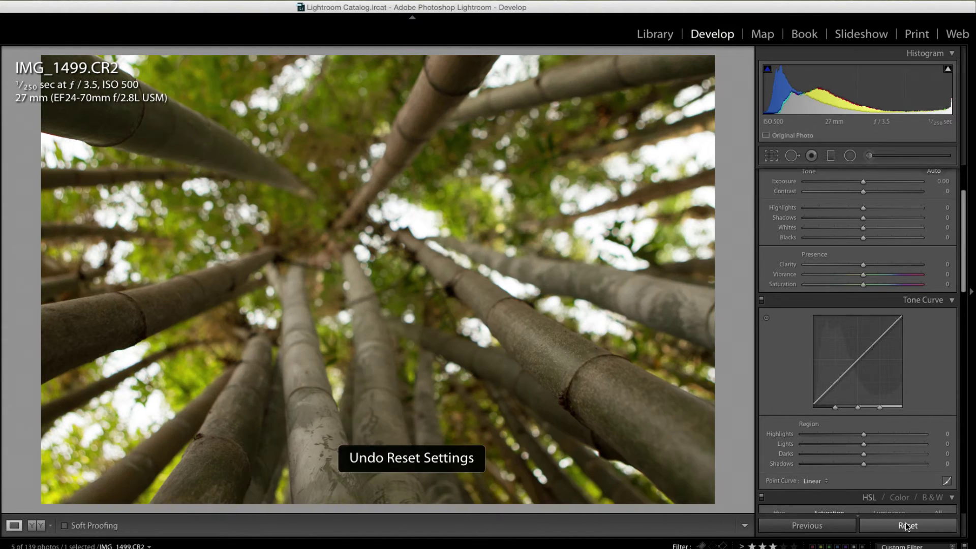
pyautogui.click(904, 522)
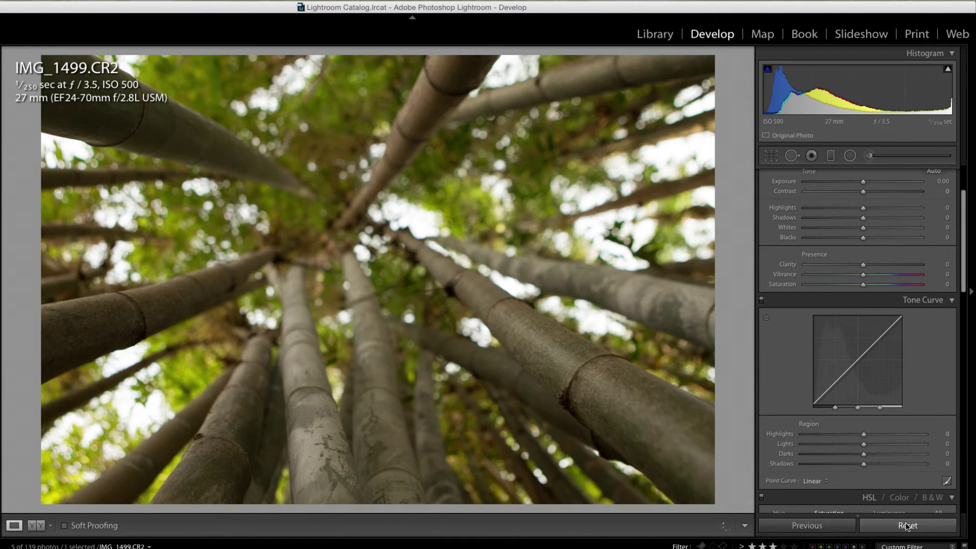
pyautogui.hotkey('ctrl', 'z')
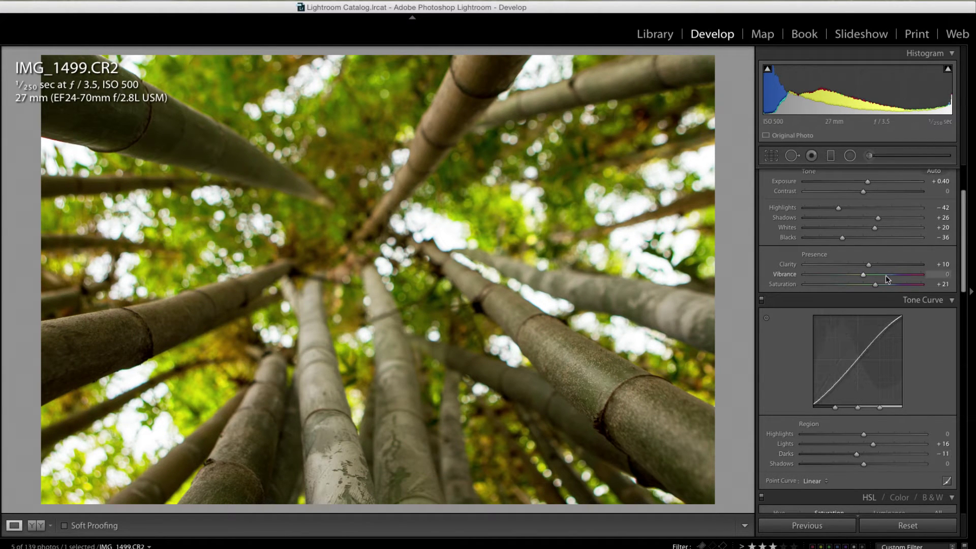
# Lower overall Saturation from +21 to +9
pyautogui.moveTo(876, 285); pyautogui.dragTo(874, 285)
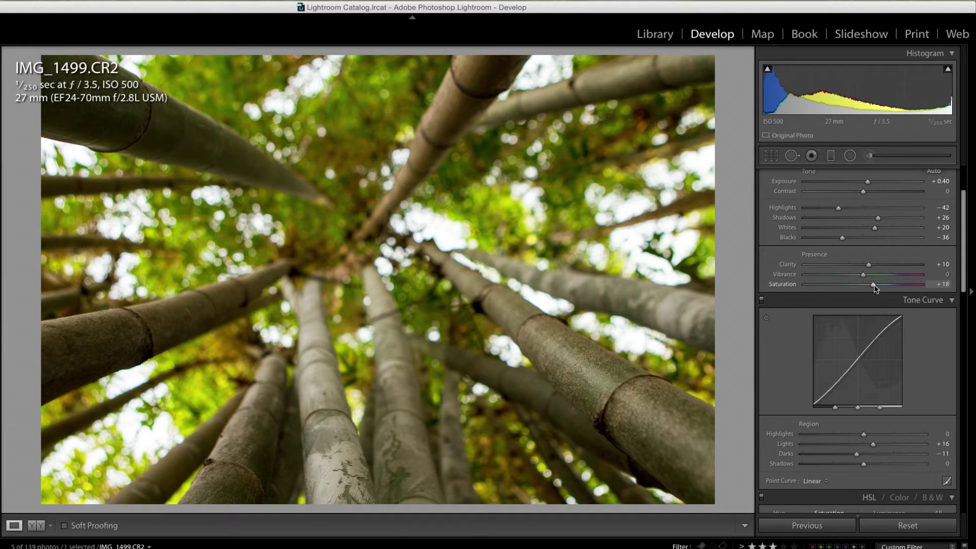
pyautogui.moveTo(873, 286); pyautogui.dragTo(868, 288)
pyautogui.moveTo(961, 268); pyautogui.dragTo(956, 421)
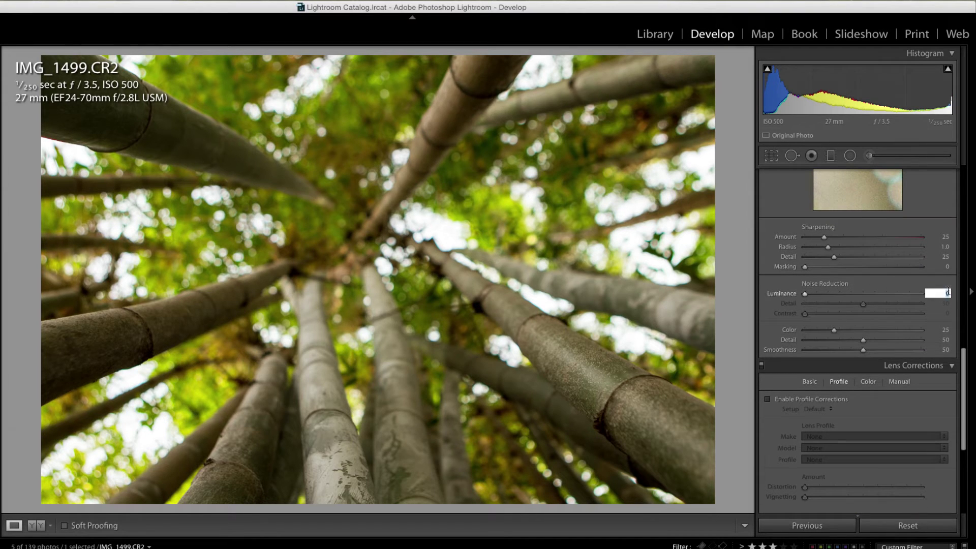
# Set Luminance noise reduction to 25, leaving Detail at 50 and Contrast at 0
pyautogui.write('5')
pyautogui.press('Return')
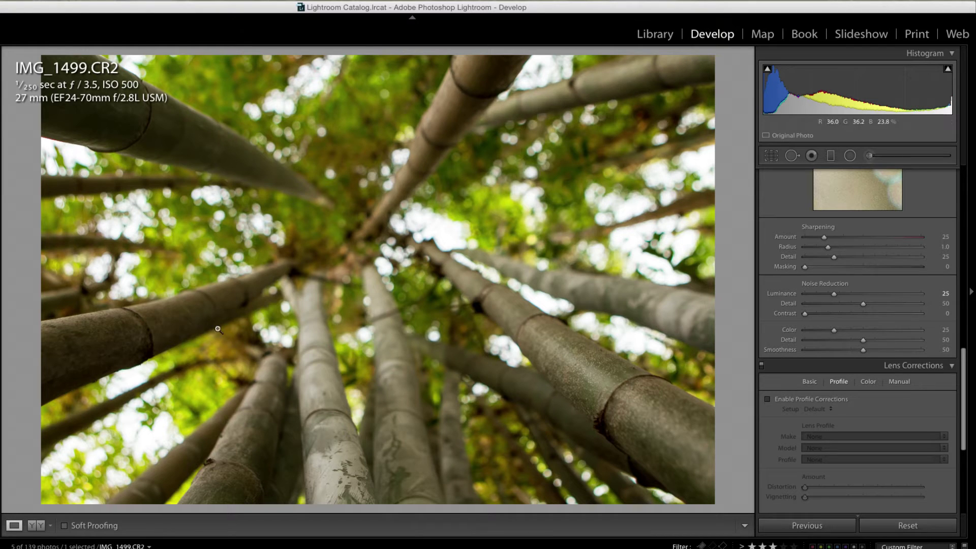
pyautogui.moveTo(967, 358); pyautogui.dragTo(962, 390)
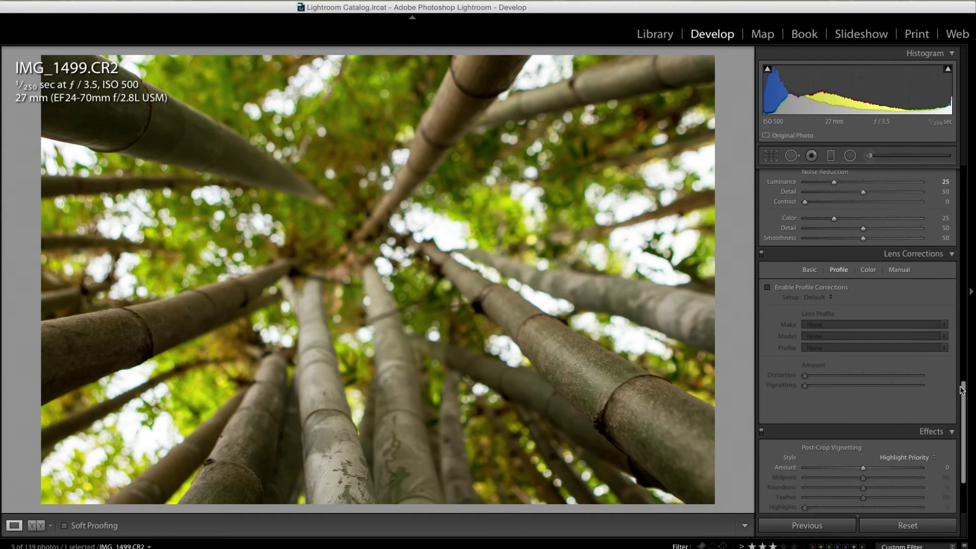
# Enable the Canon EF 24-70mm f/2.8L USM profile and toggle it to compare, undoing a Vignetting change back to 100
pyautogui.click(767, 287)
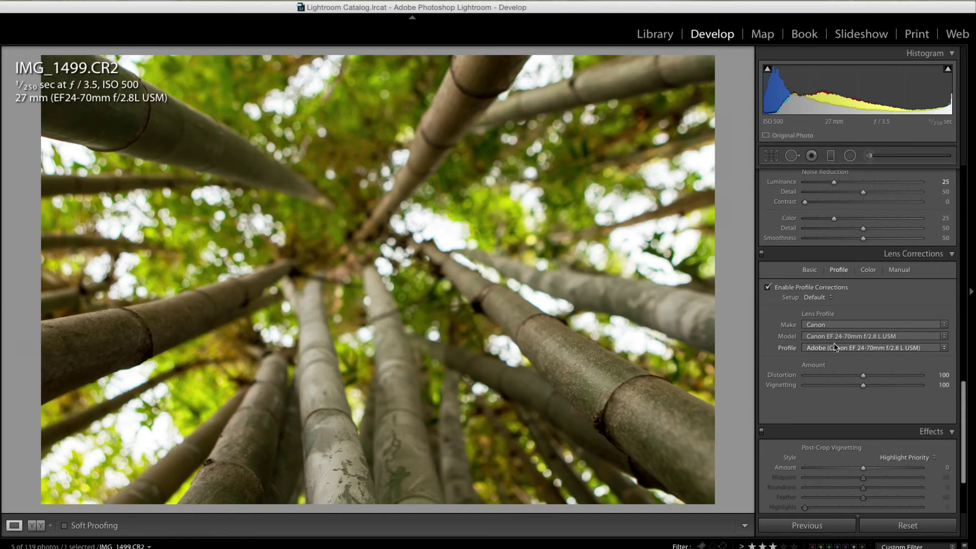
pyautogui.click(768, 288)
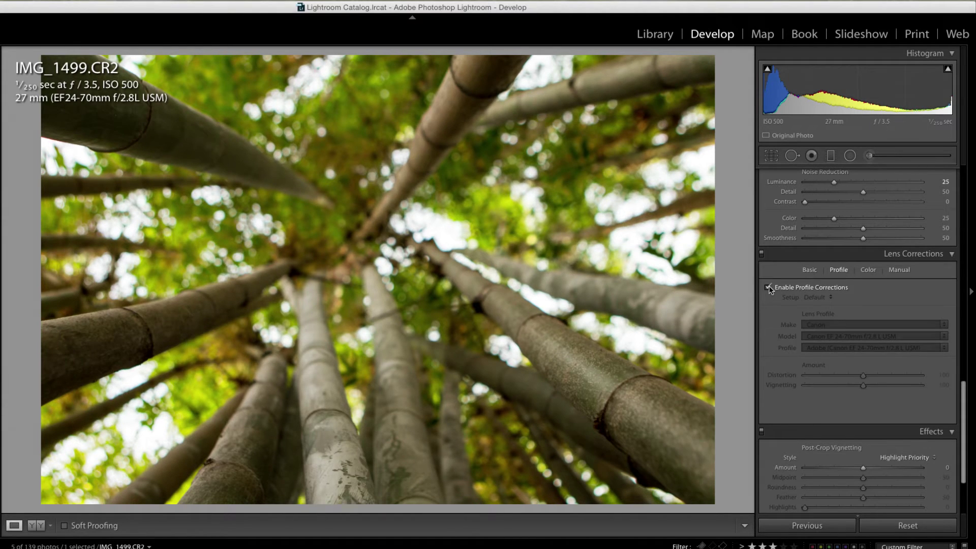
pyautogui.click(768, 288)
pyautogui.click(768, 288)
pyautogui.click(768, 288)
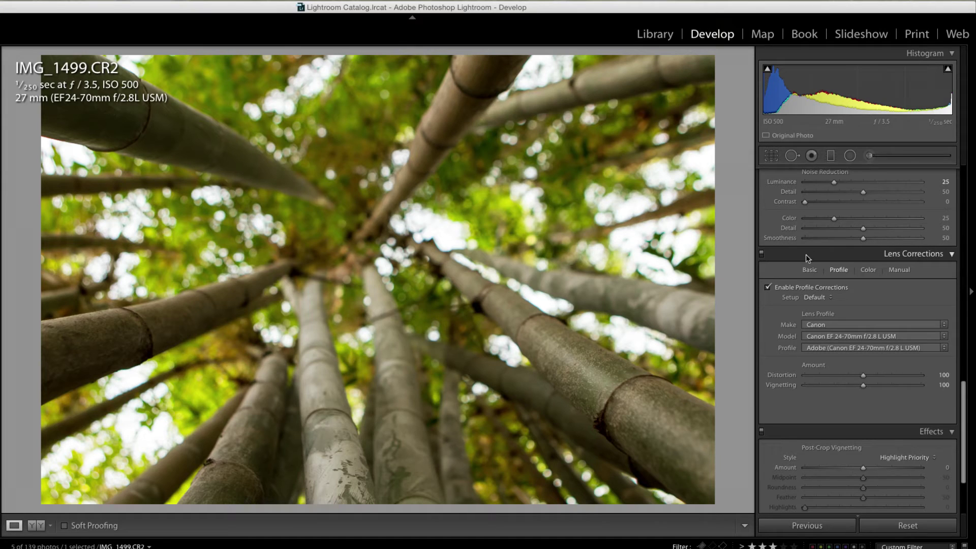
pyautogui.click(768, 288)
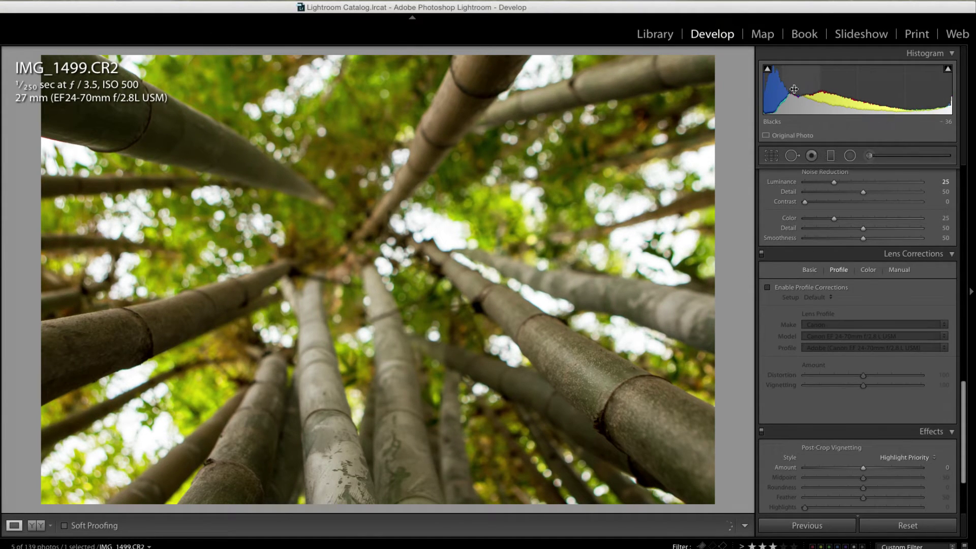
pyautogui.click(767, 288)
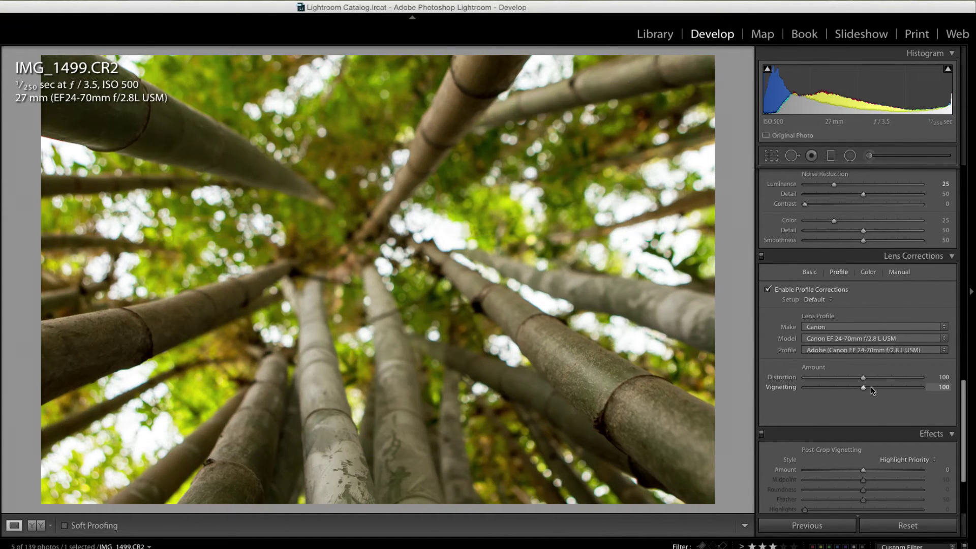
pyautogui.moveTo(870, 386); pyautogui.dragTo(915, 392)
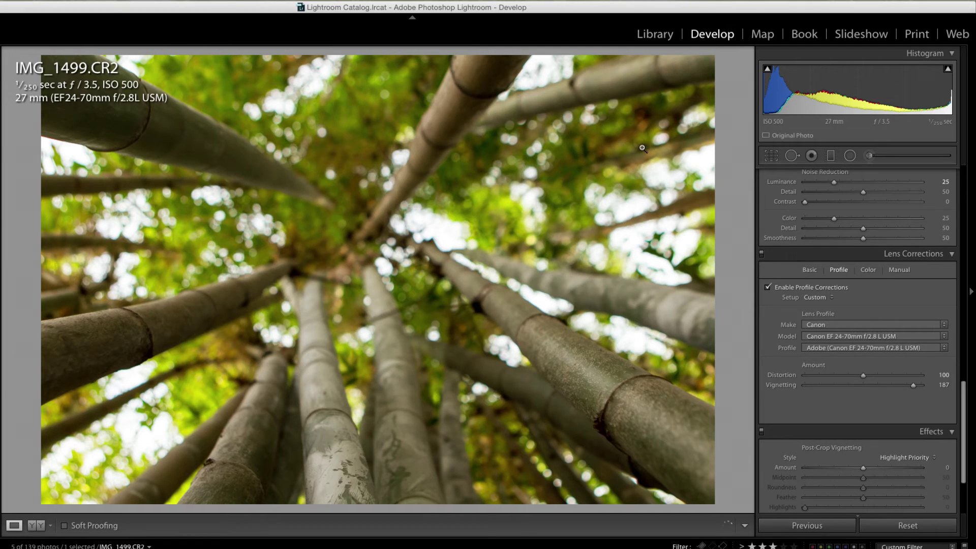
pyautogui.hotkey('ctrl', 'z')
# Darken the edges with Post-Crop Vignetting: Amount -15, Midpoint 40, Feather 70, Highlight Priority style
pyautogui.scroll(-2, 892, 409)
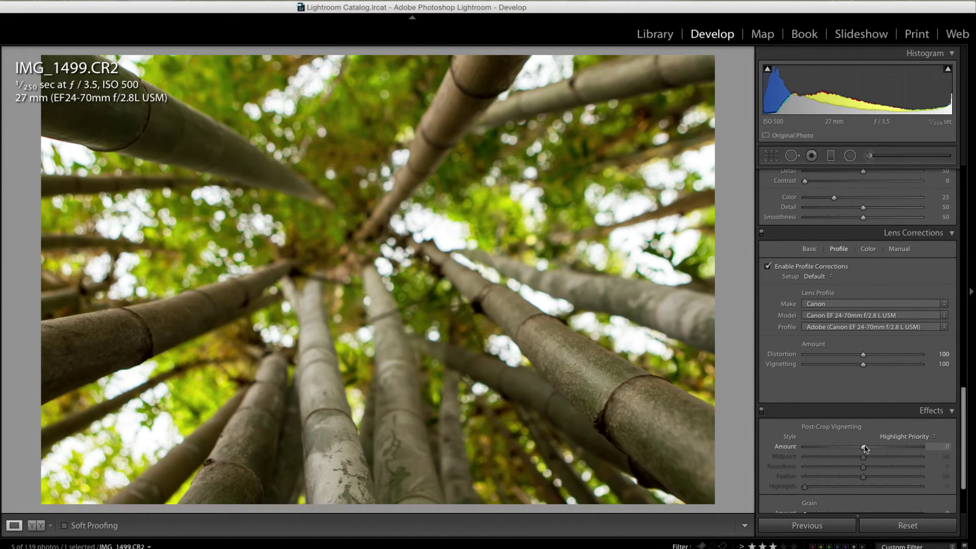
pyautogui.moveTo(863, 448); pyautogui.dragTo(844, 447)
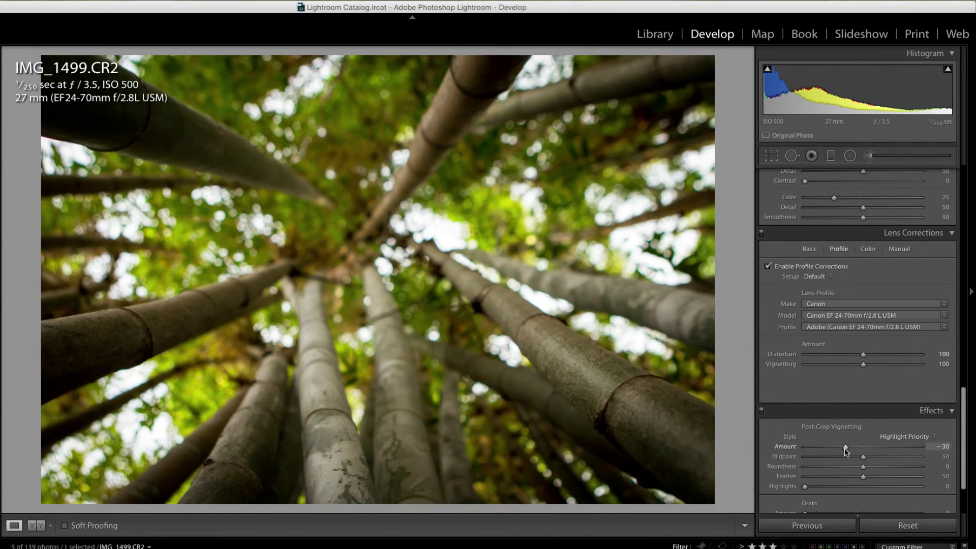
pyautogui.scroll(1, 880, 440)
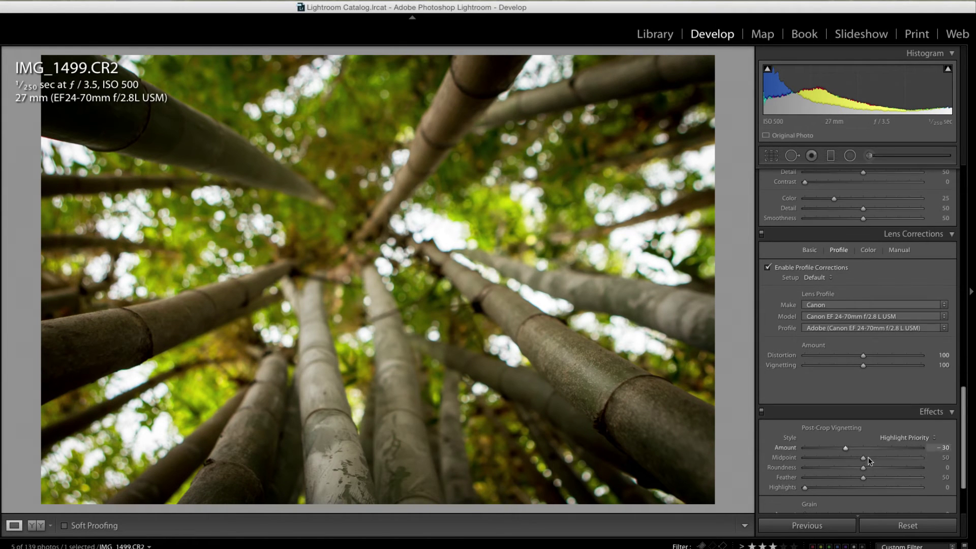
pyautogui.moveTo(843, 450); pyautogui.dragTo(845, 445)
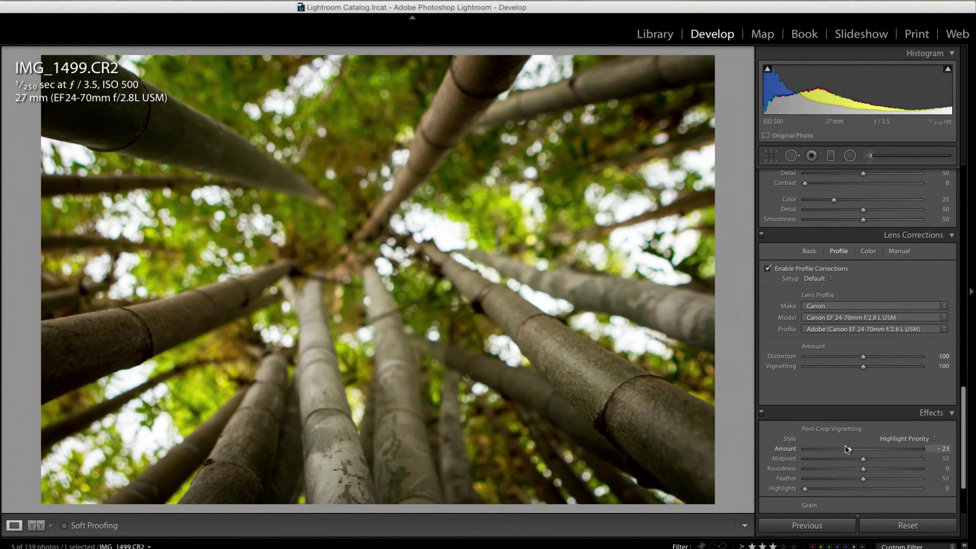
pyautogui.scroll(-2, 845, 445)
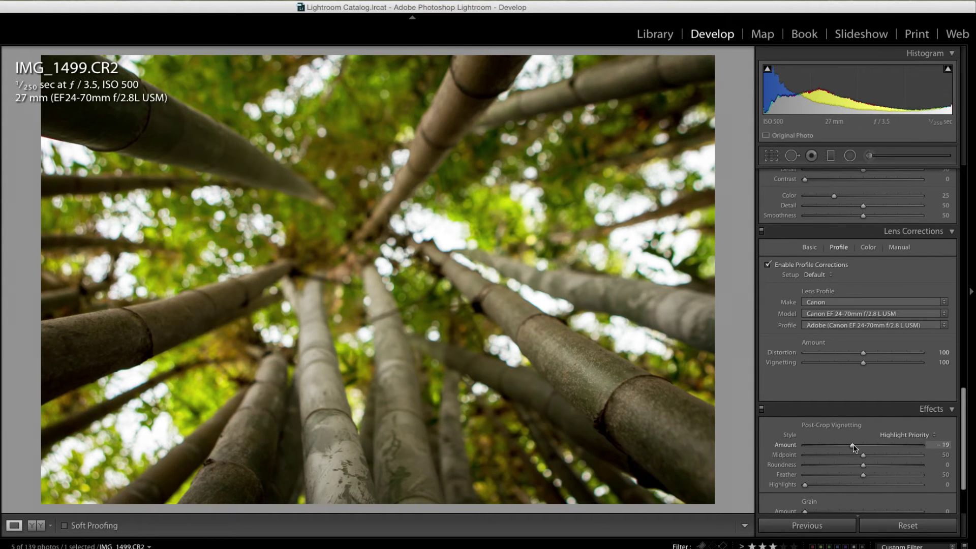
pyautogui.moveTo(850, 445); pyautogui.dragTo(853, 445)
pyautogui.scroll(-1, 854, 450)
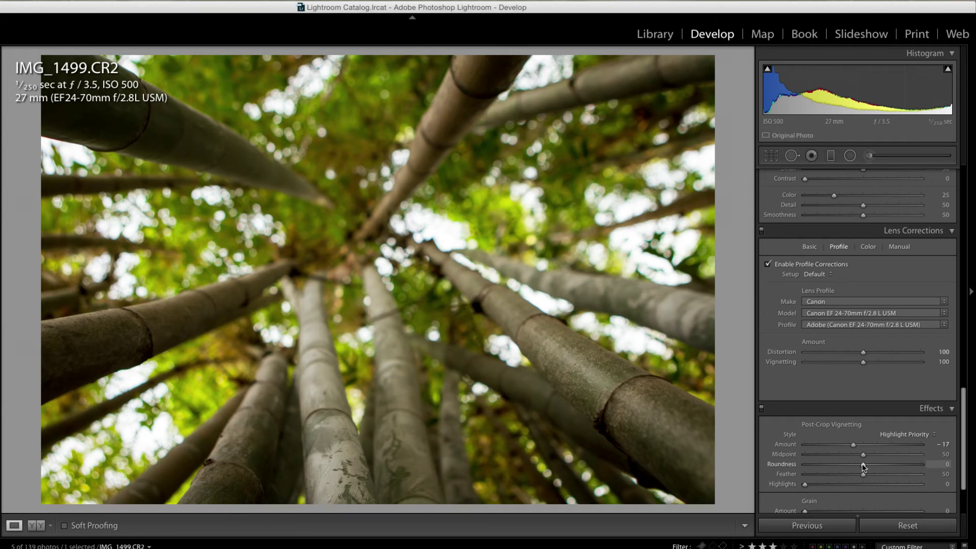
pyautogui.moveTo(863, 473); pyautogui.dragTo(854, 445)
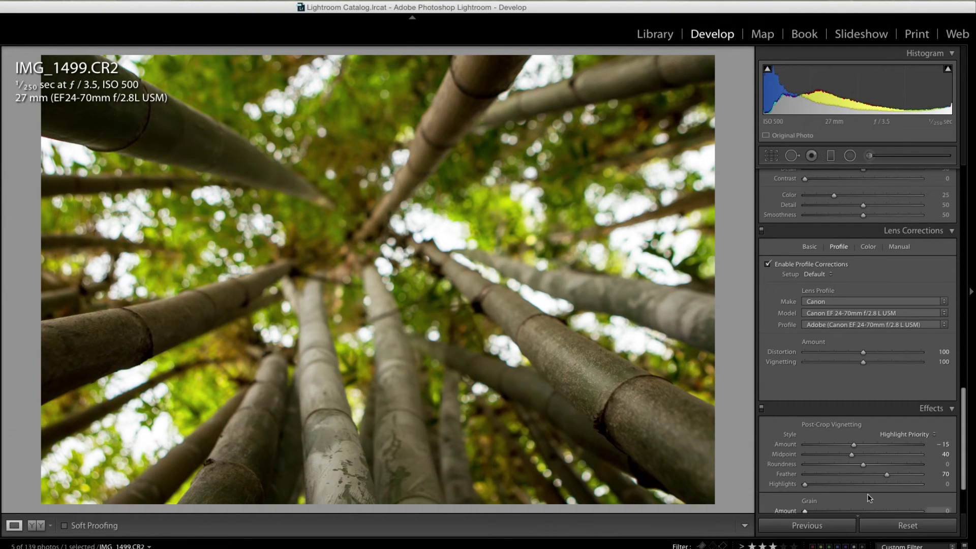
pyautogui.scroll(-3, 791, 490)
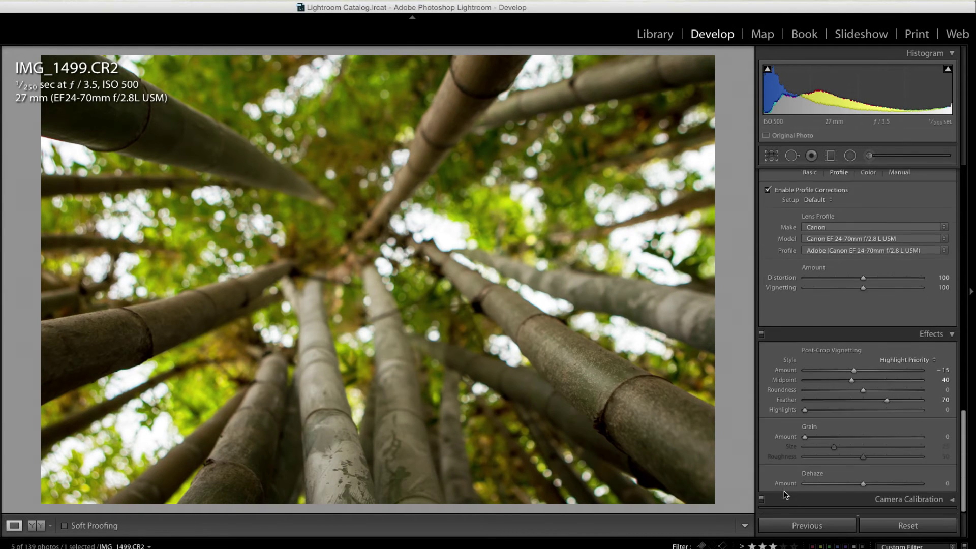
# Reset and restore the edits to compare with the original, then enter Clarity 0
pyautogui.click(926, 525)
pyautogui.press('super+z')
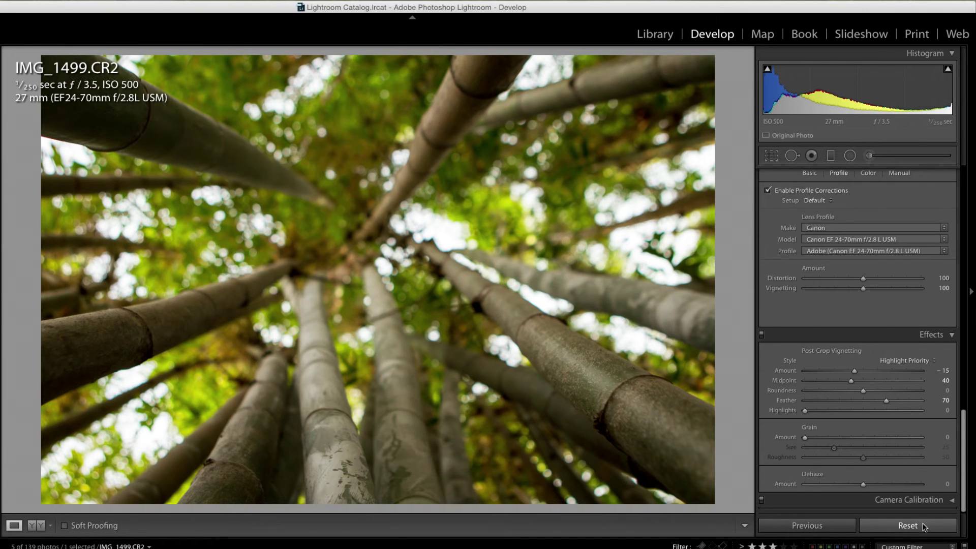
pyautogui.scroll(15, 874, 356)
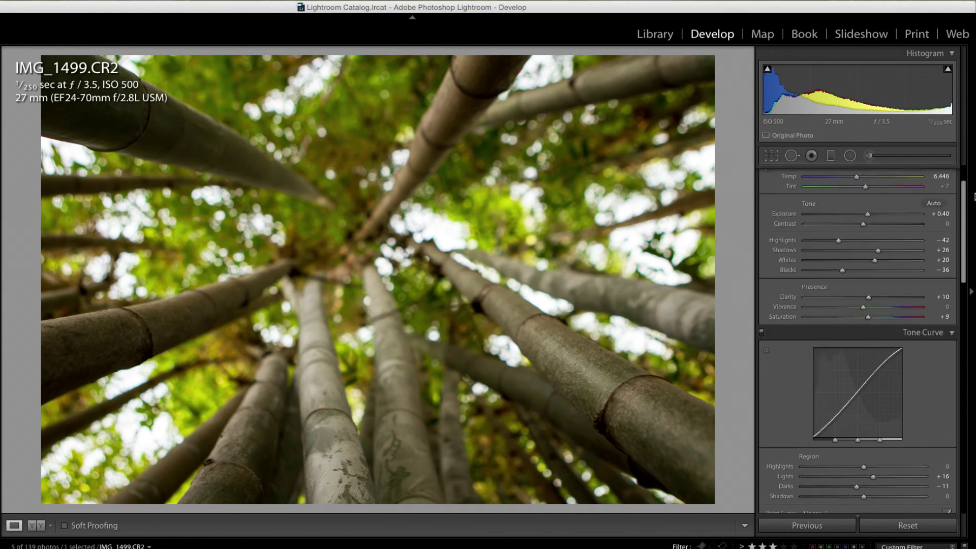
pyautogui.click(943, 344)
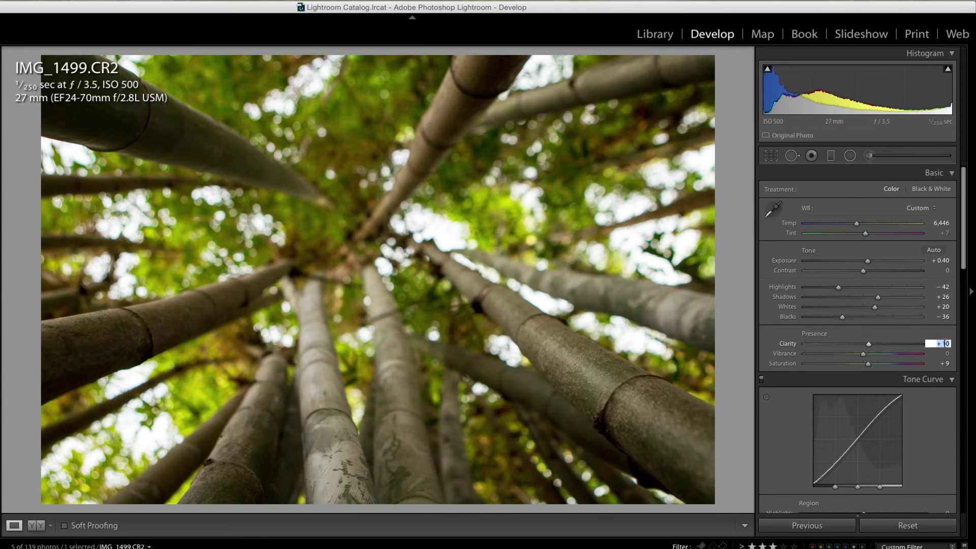
pyautogui.write('0')
pyautogui.press('Return')
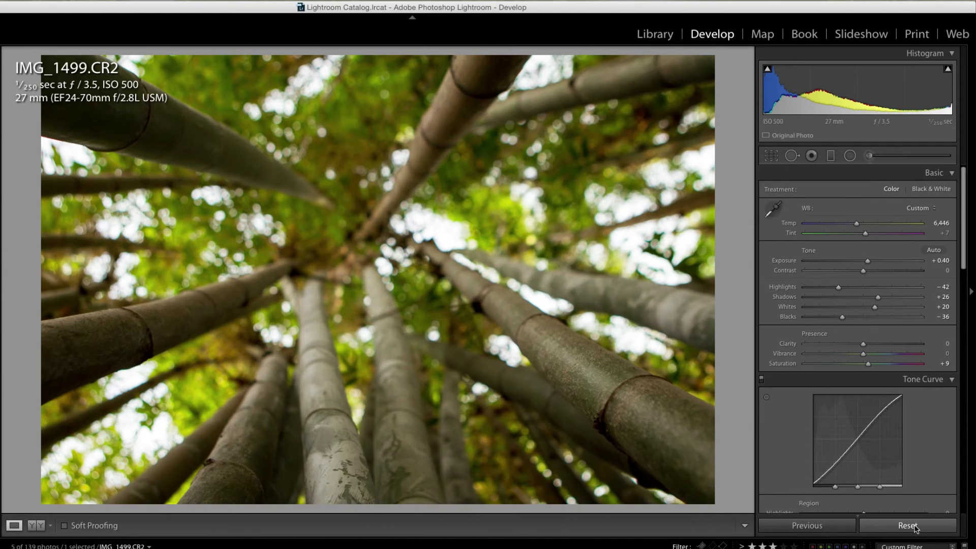
# Reset and restore all edits twice to compare before and after
pyautogui.click(915, 528)
pyautogui.hotkey('ctrl', 'z')
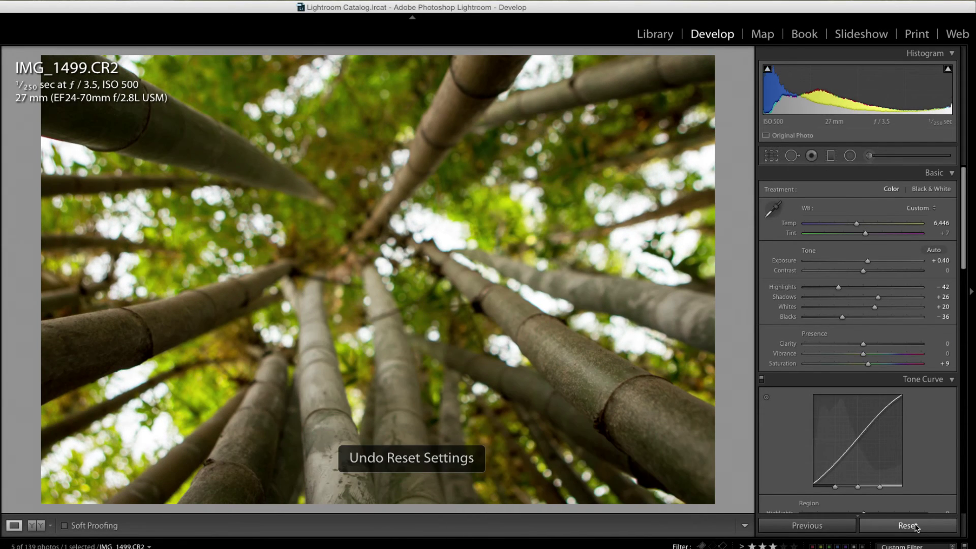
pyautogui.click(915, 527)
pyautogui.hotkey('ctrl', 'z')
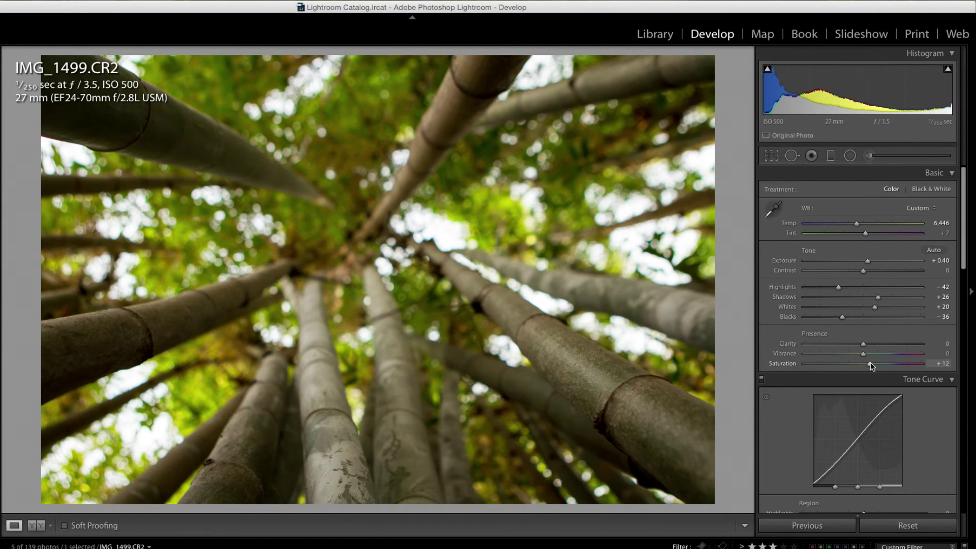
# Raise Saturation to +22, cool Temp to 6,090, and set Tint to exactly 0
pyautogui.moveTo(871, 366); pyautogui.dragTo(876, 366)
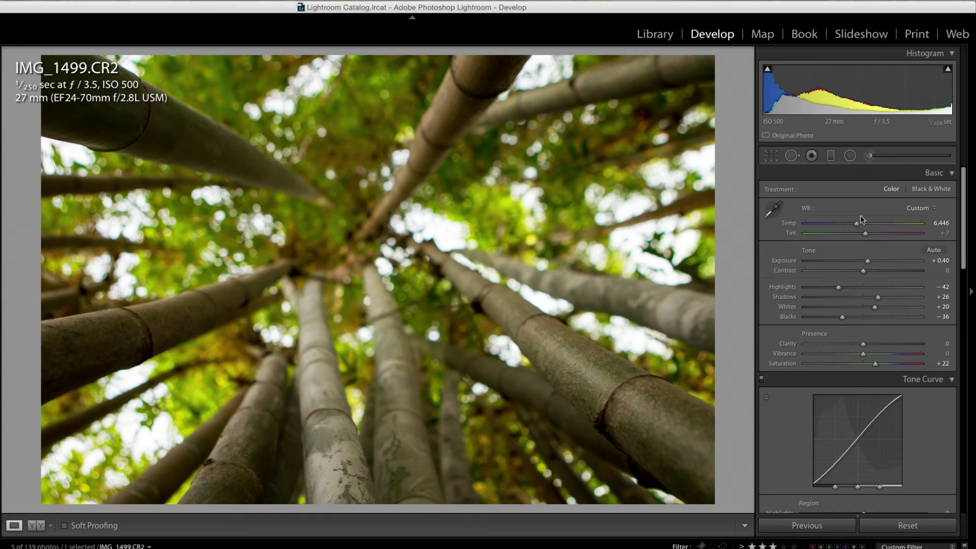
pyautogui.moveTo(856, 224); pyautogui.dragTo(862, 235)
pyautogui.hotkey('ctrl', 'z')
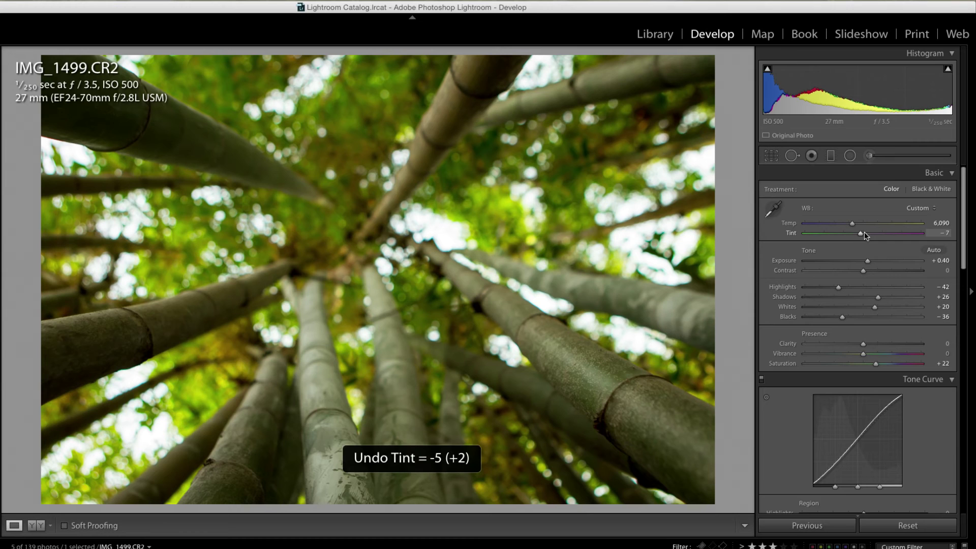
pyautogui.moveTo(860, 233); pyautogui.dragTo(861, 233)
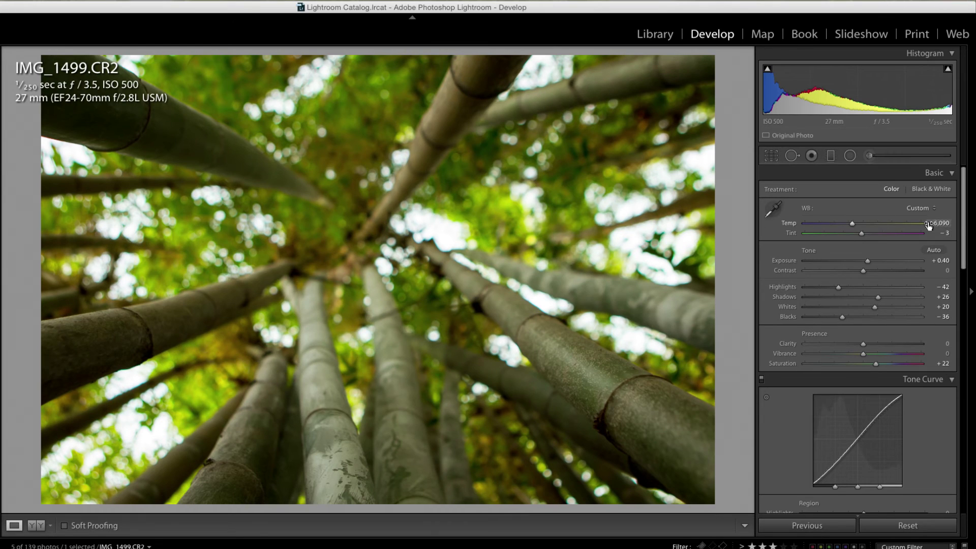
pyautogui.click(945, 234)
pyautogui.write('0')
pyautogui.press('Return')
# Adjust yellow and green saturation by dragging on the bamboo leaves with the HSL targeted tool
pyautogui.scroll(-10, 883, 300)
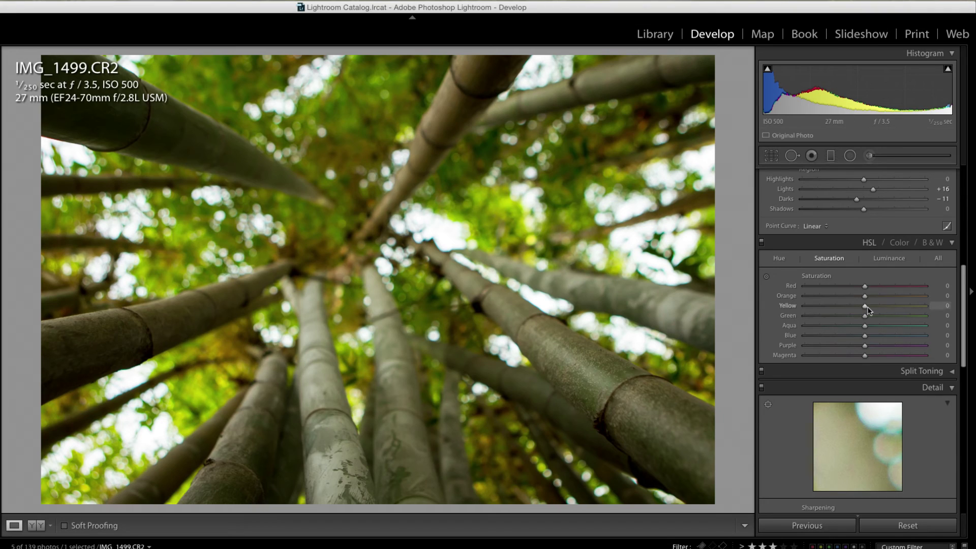
pyautogui.click(766, 277)
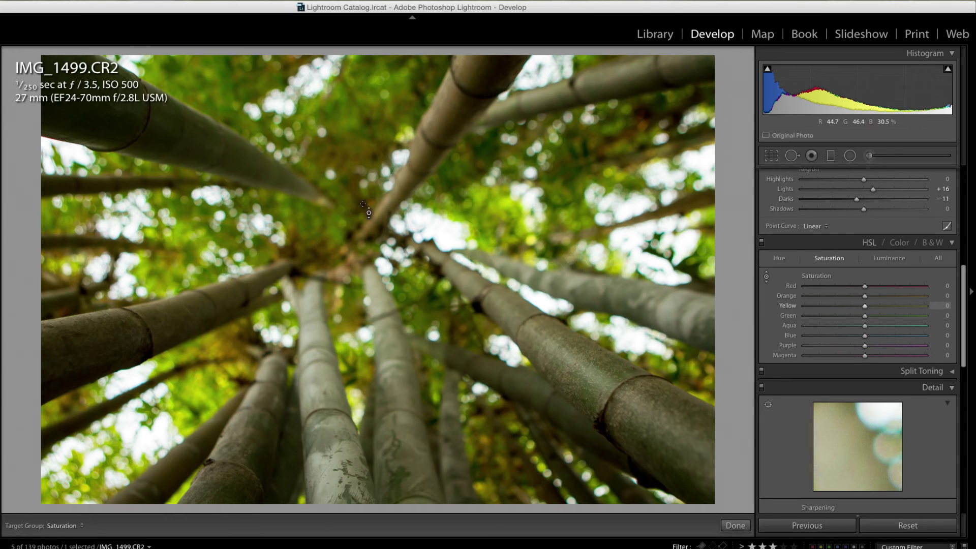
pyautogui.moveTo(335, 118); pyautogui.dragTo(335, 90)
pyautogui.moveTo(335, 127); pyautogui.dragTo(335, 150)
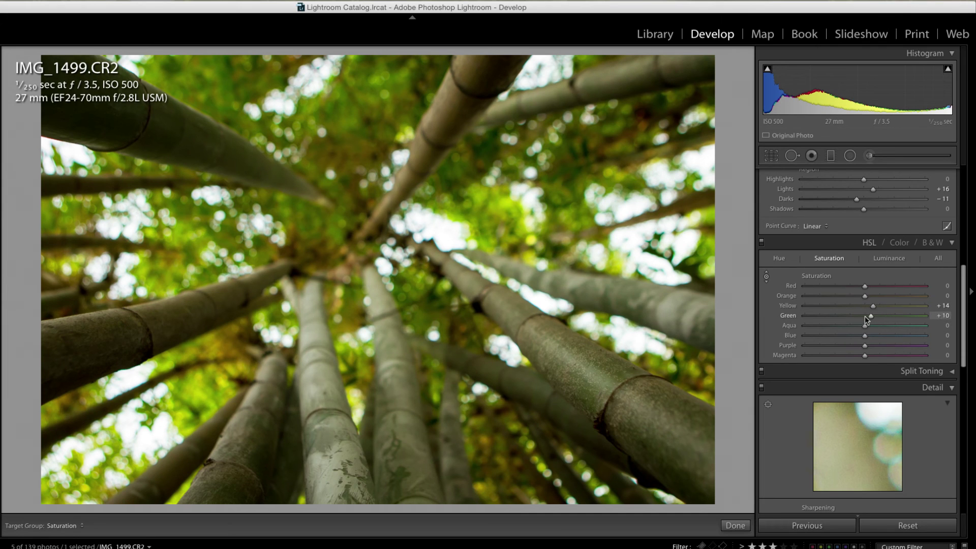
# Preview Green and Yellow at -100, undo, then settle on Yellow +11 and Green +23
pyautogui.moveTo(891, 321); pyautogui.dragTo(767, 324)
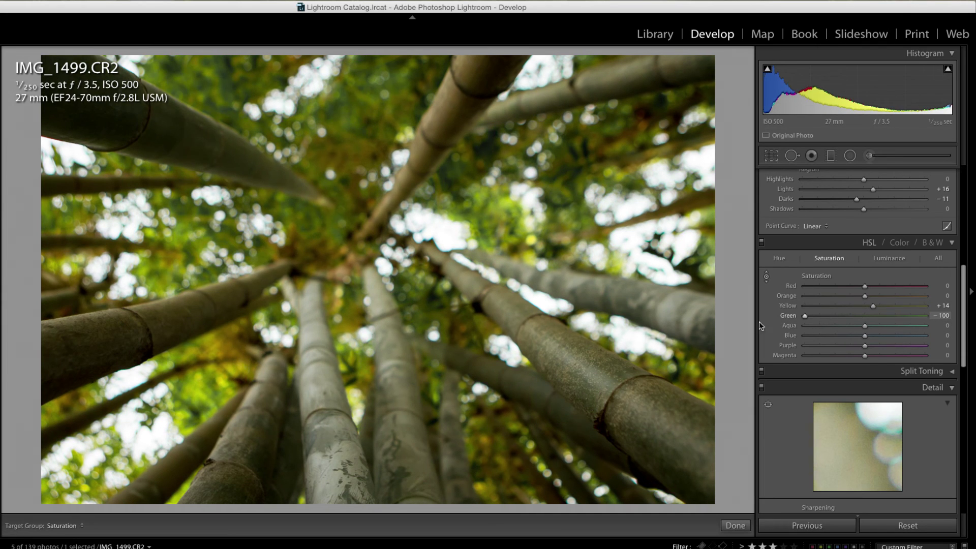
pyautogui.moveTo(873, 305); pyautogui.dragTo(757, 311)
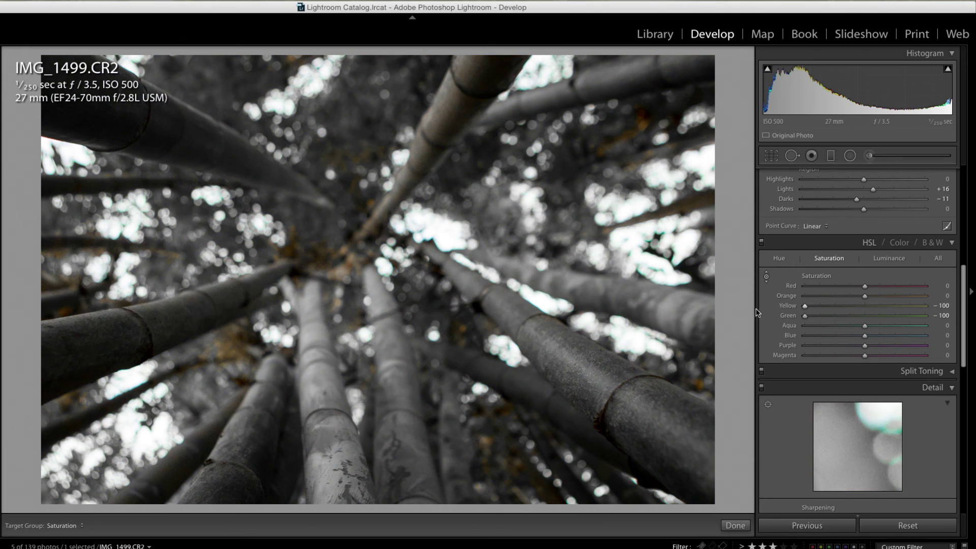
pyautogui.hotkey('ctrl', 'z')
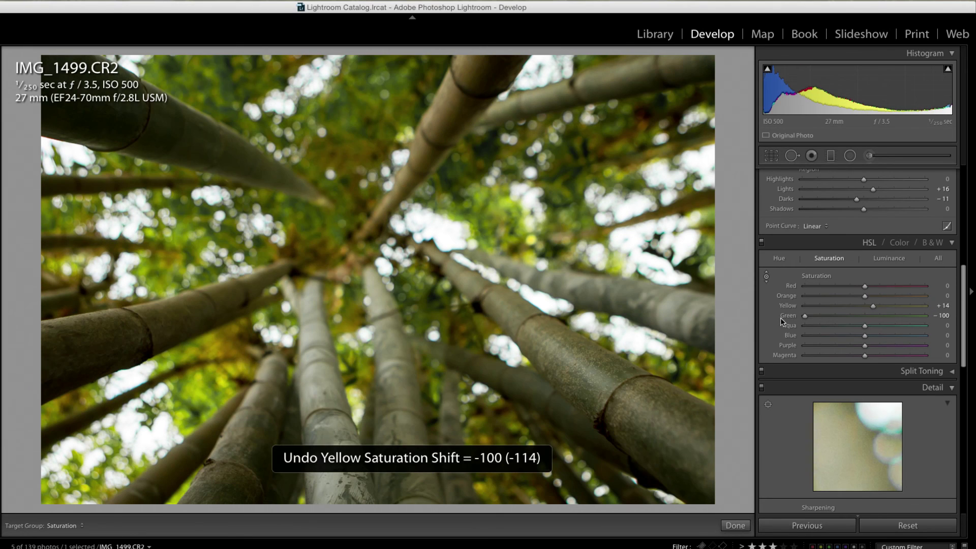
pyautogui.hotkey('ctrl', 'z')
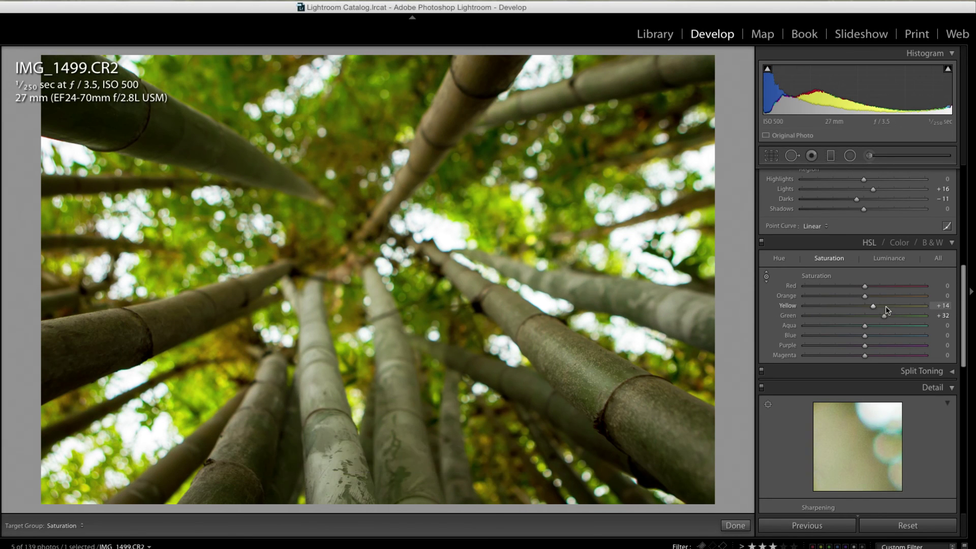
pyautogui.moveTo(873, 306); pyautogui.dragTo(871, 306)
pyautogui.click(884, 316)
# Finish the targeted adjustment and compare against the original with a reset, then undo it
pyautogui.click(735, 525)
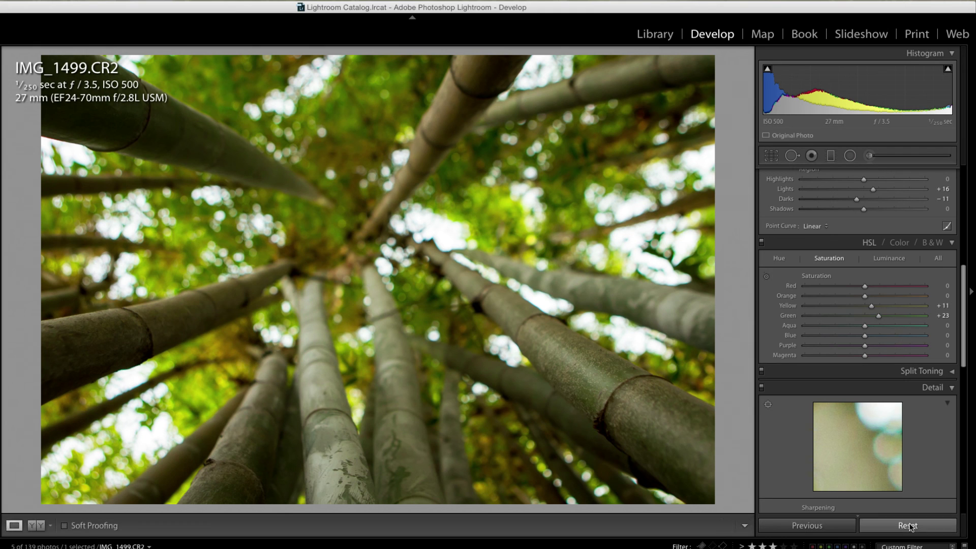
pyautogui.click(908, 526)
pyautogui.hotkey('ctrl', 'z')
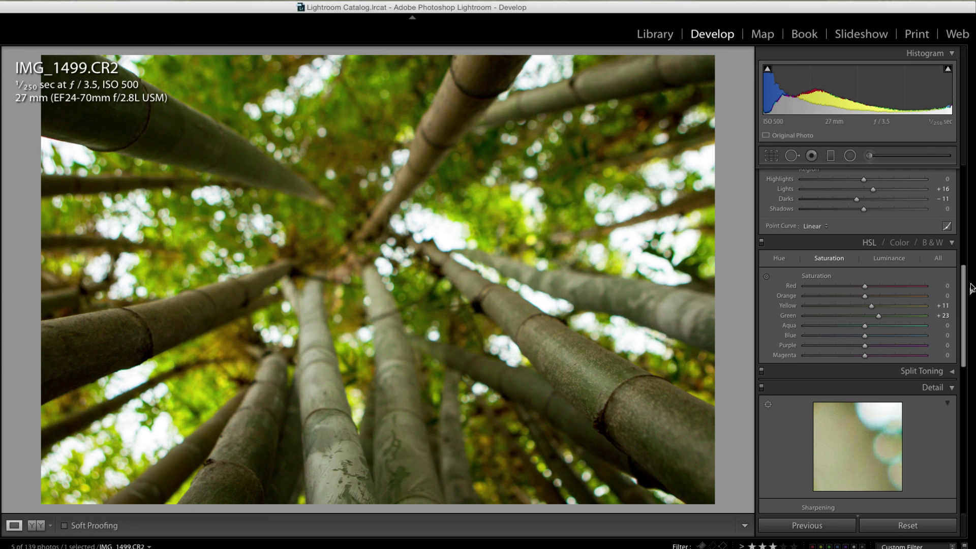
# Warm Temp to 6,608 and lower overall Saturation to +7
pyautogui.moveTo(964, 288); pyautogui.dragTo(965, 99)
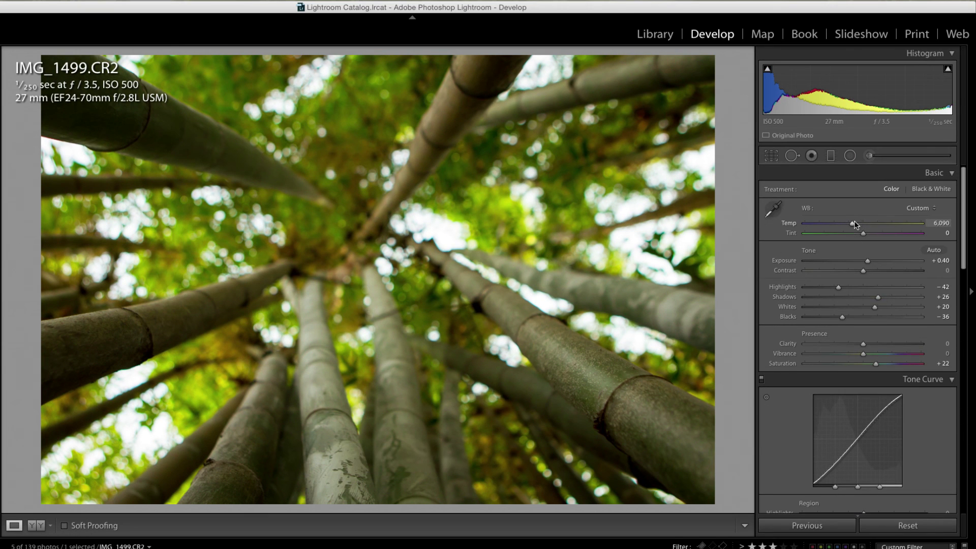
pyautogui.moveTo(853, 222); pyautogui.dragTo(859, 221)
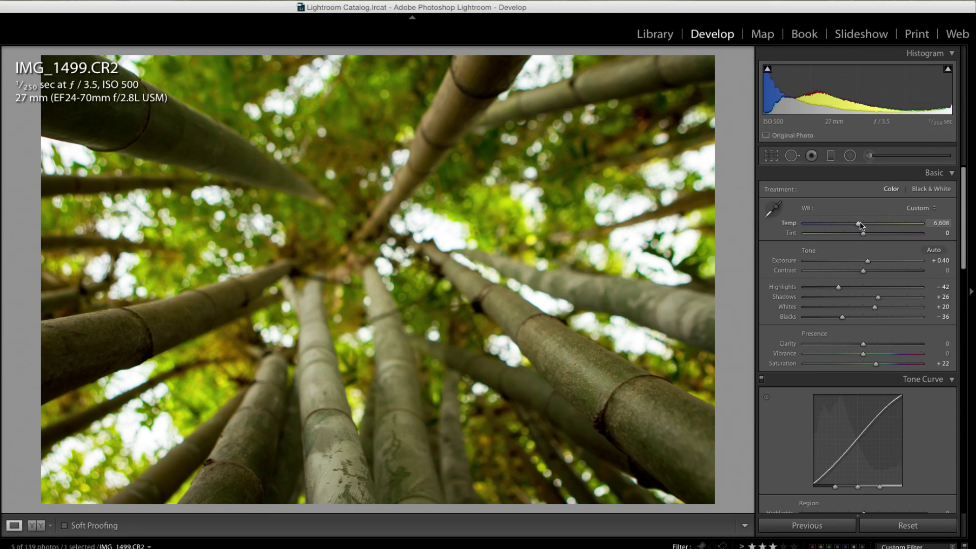
pyautogui.moveTo(876, 364); pyautogui.dragTo(868, 367)
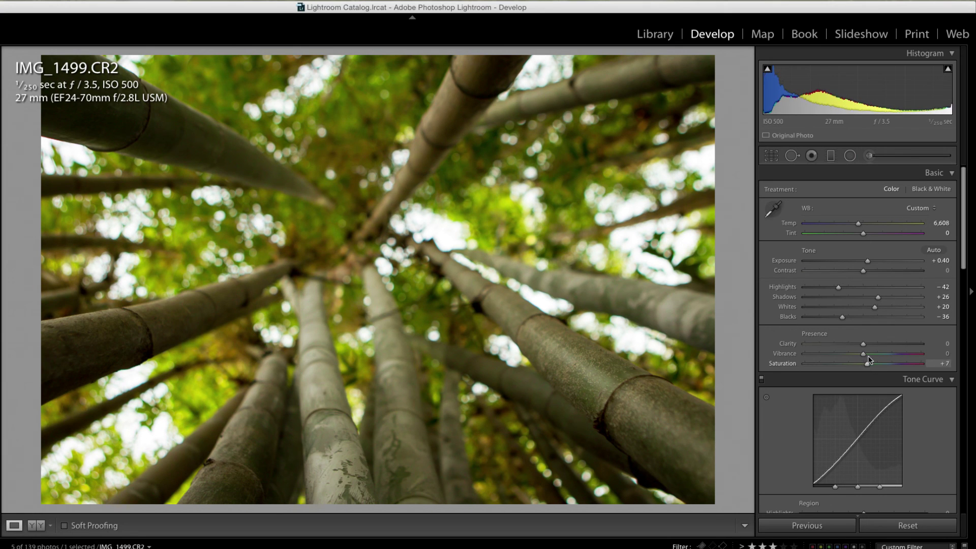
# Compare the edit with the unedited photo twice, restoring the edits each time
pyautogui.click(913, 524)
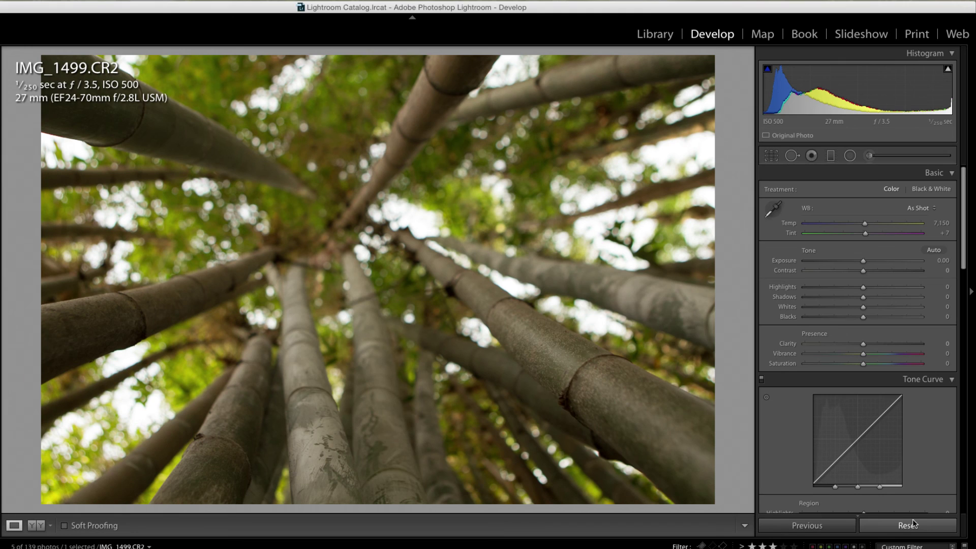
pyautogui.press('super+z')
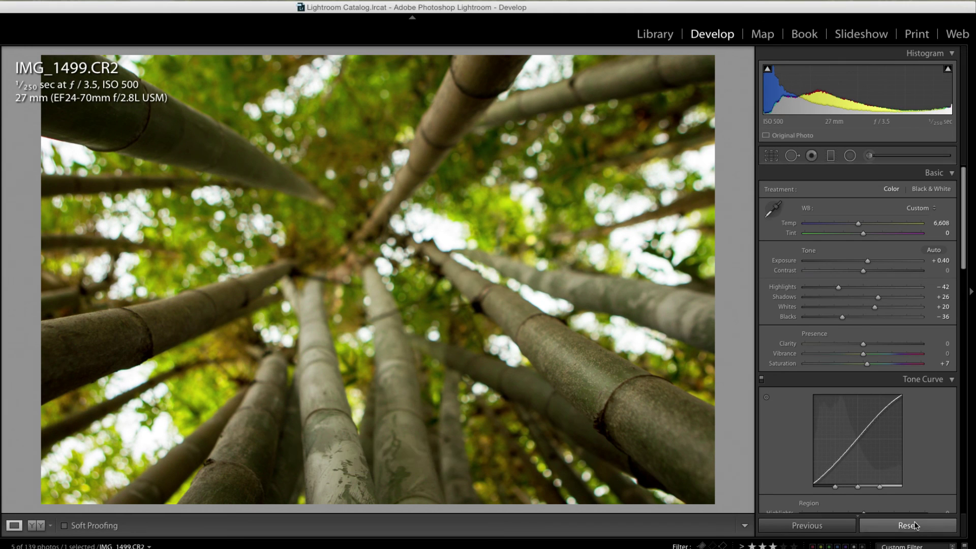
pyautogui.click(913, 524)
pyautogui.press('super+z')
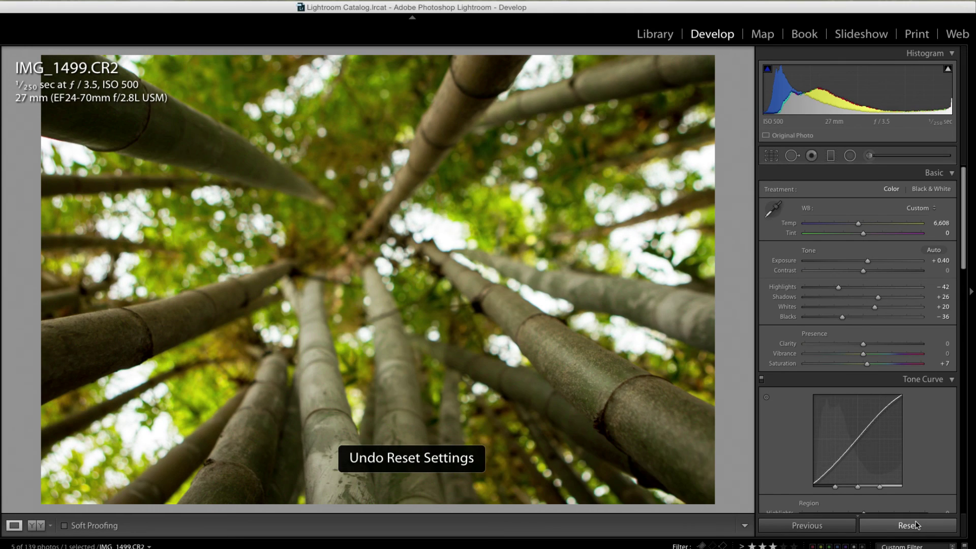